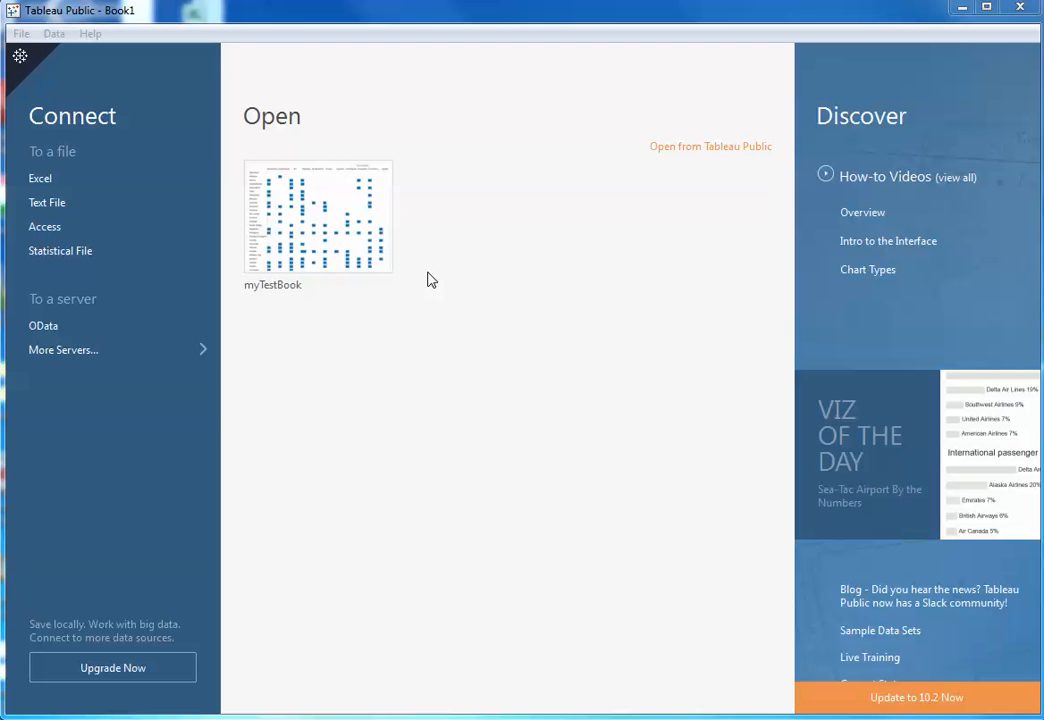
- Connect to the Excel workbook climateData.xlsx in the tableauResearchData folder
click(46, 182)
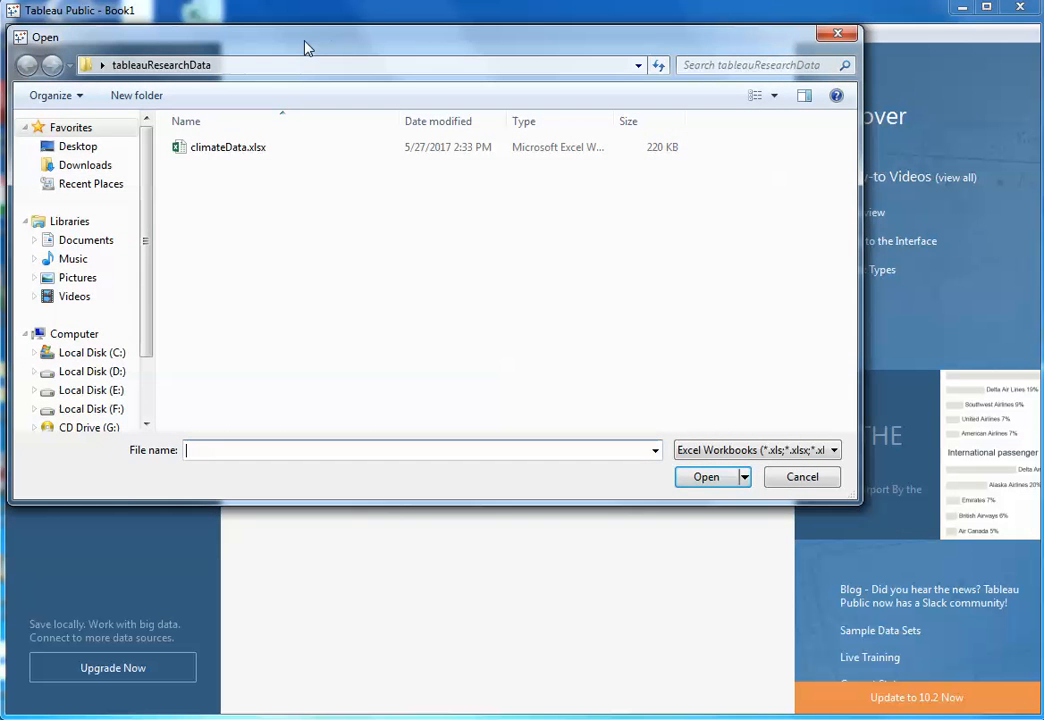
drag(305, 40, 552, 259)
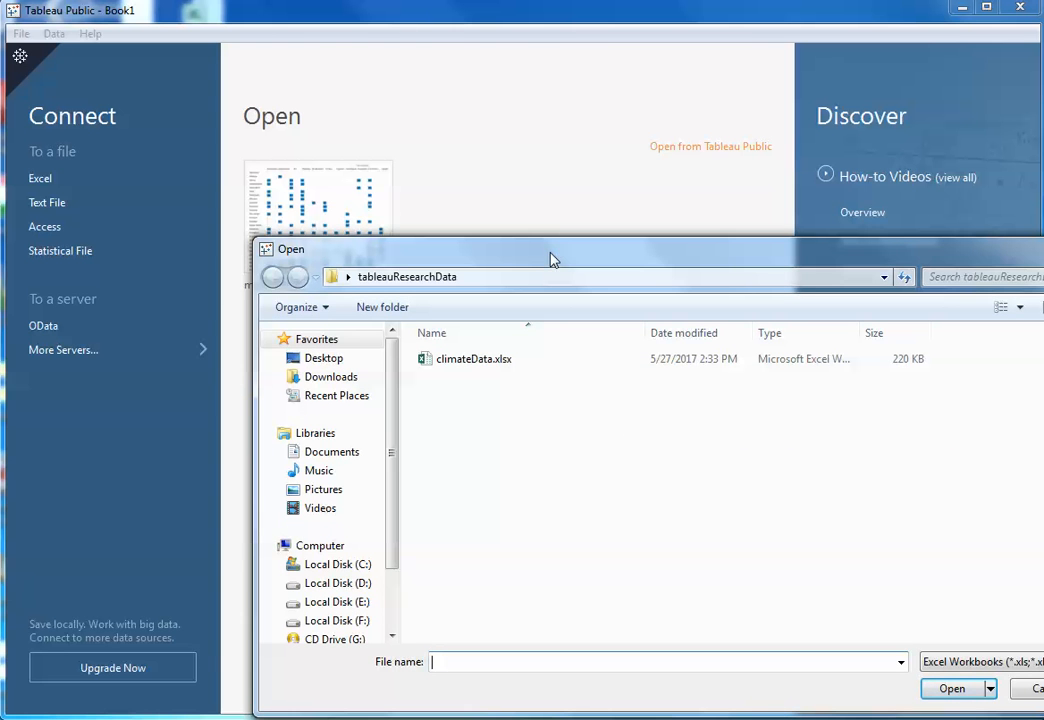
click(479, 367)
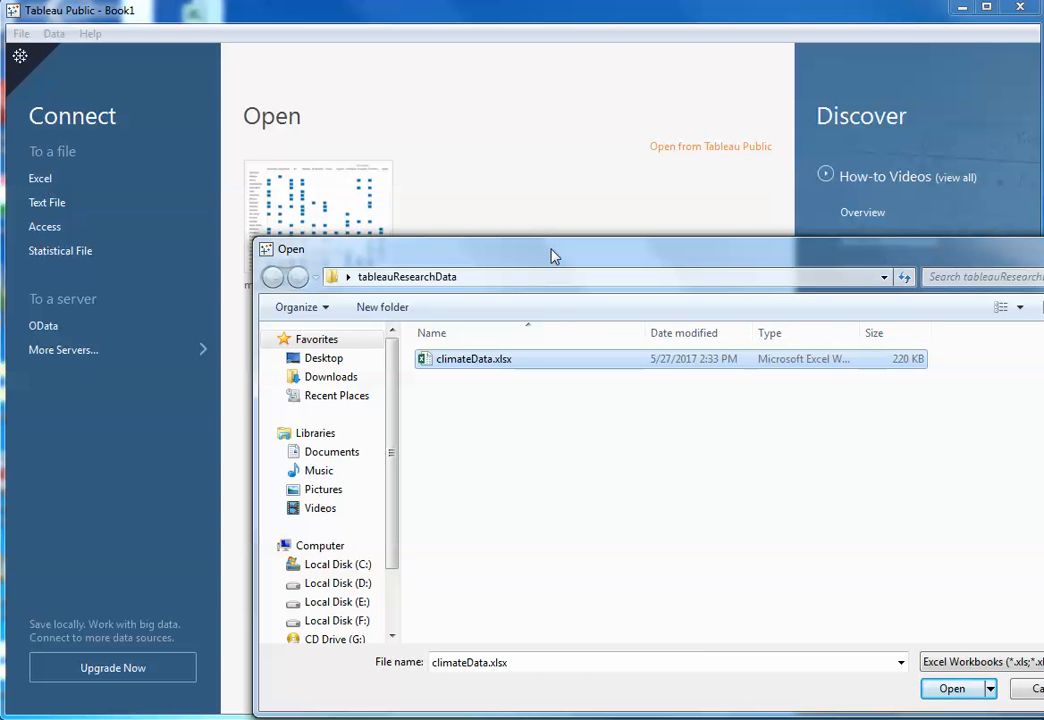
drag(548, 270, 431, 217)
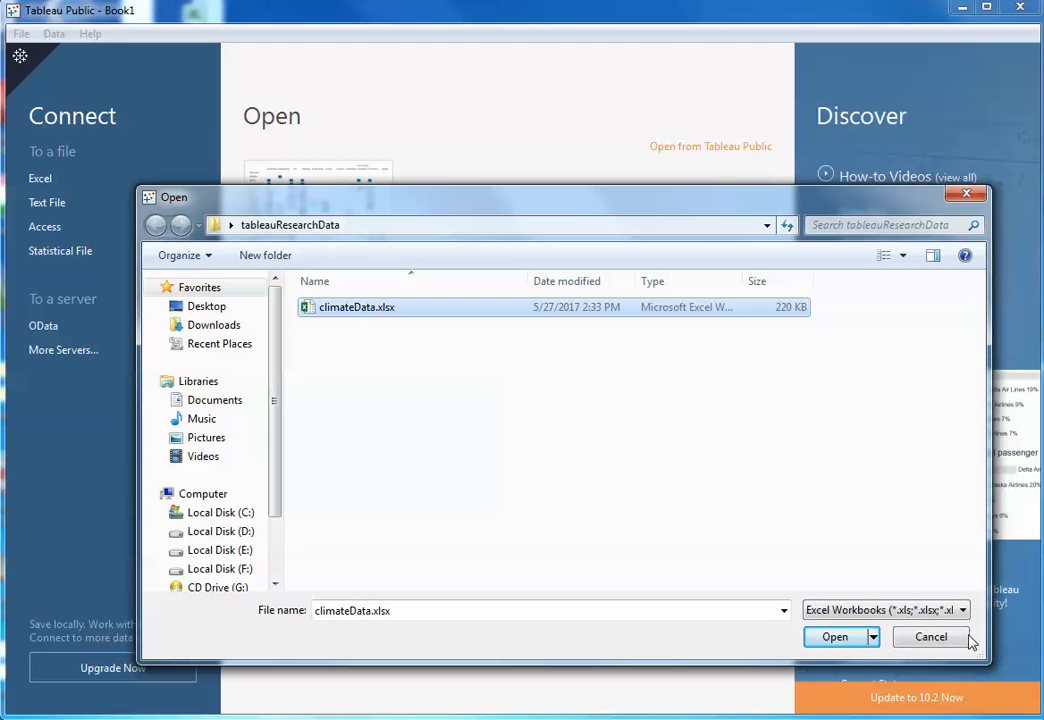
click(834, 638)
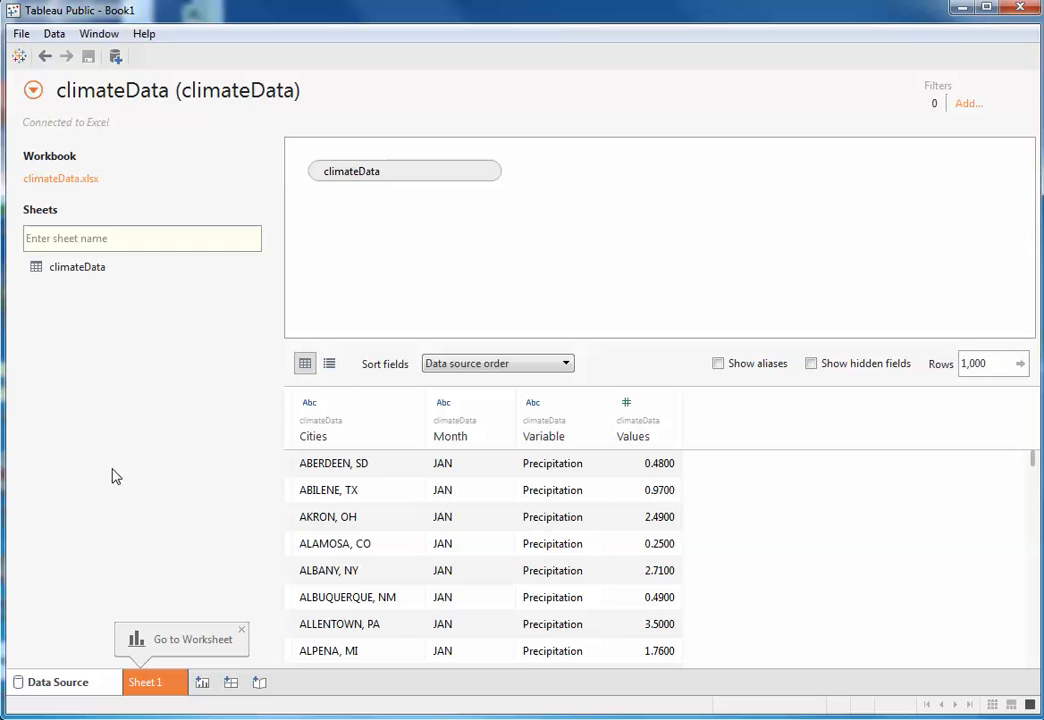
click(19, 57)
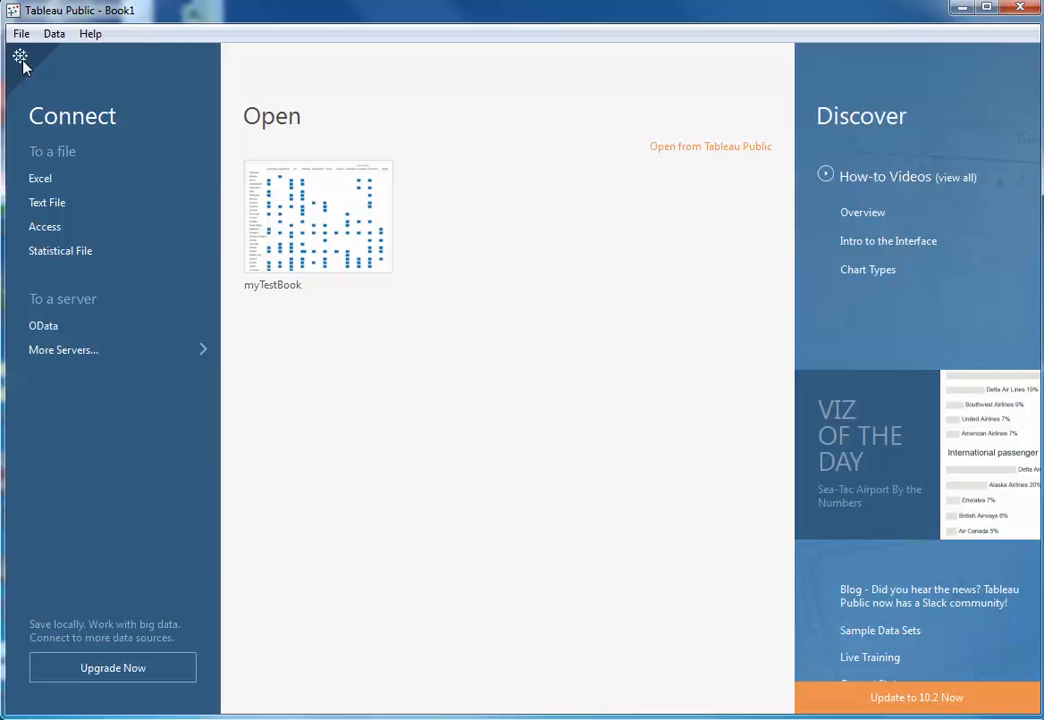
click(20, 57)
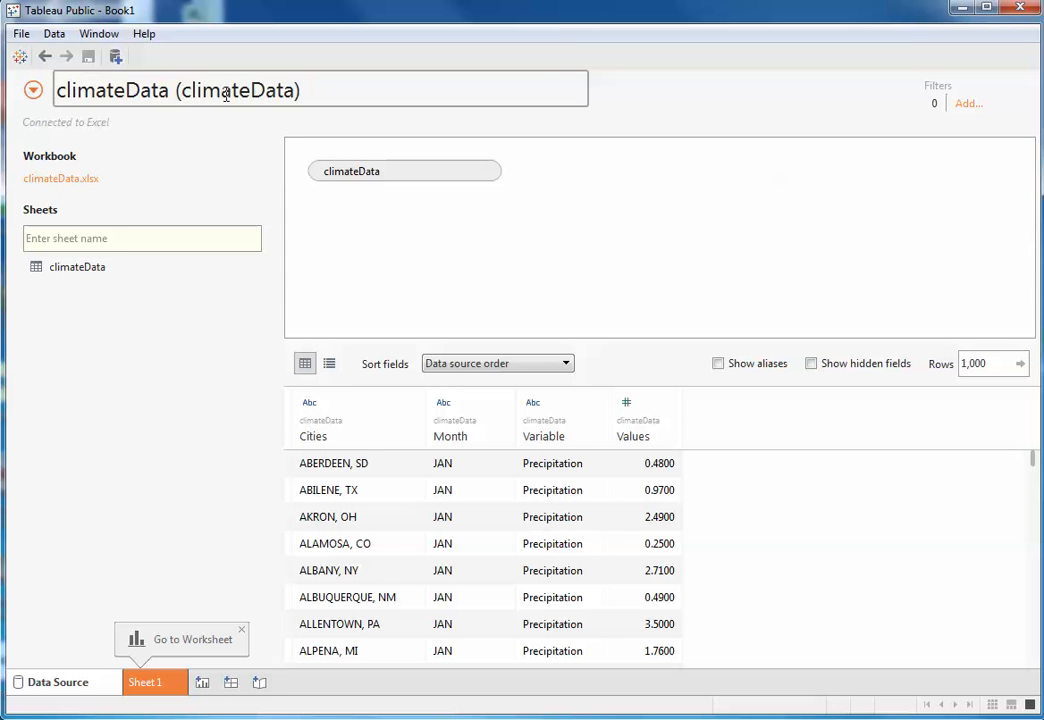
double_click(303, 89)
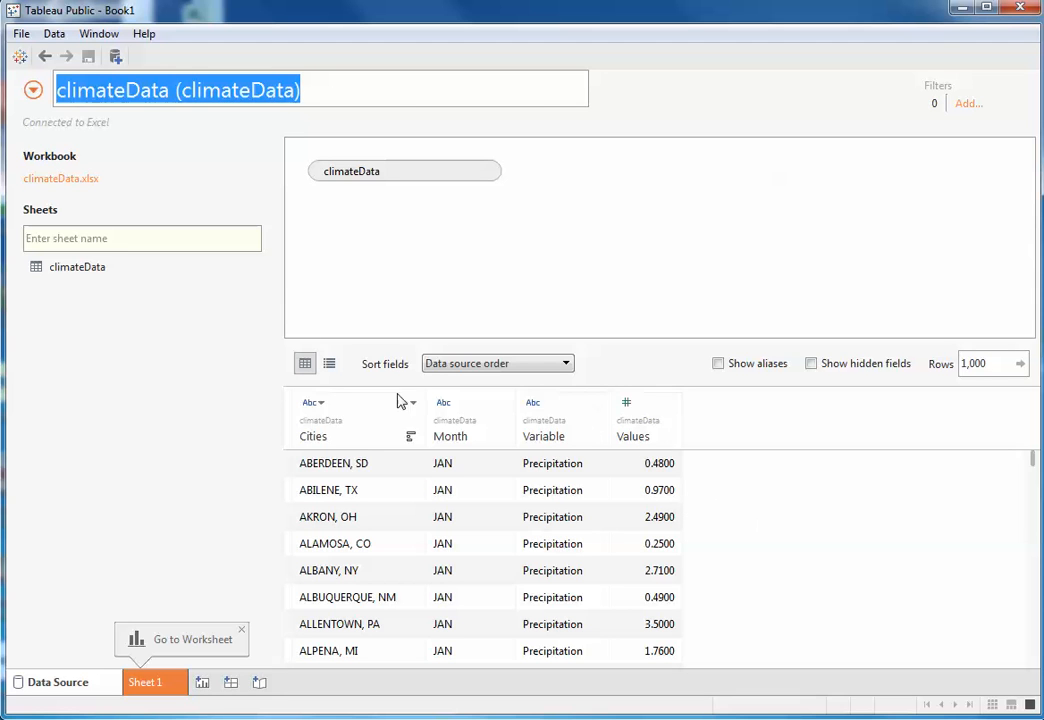
- Rename the Variable field to Weather Division in the metadata list and return to the data grid
click(331, 366)
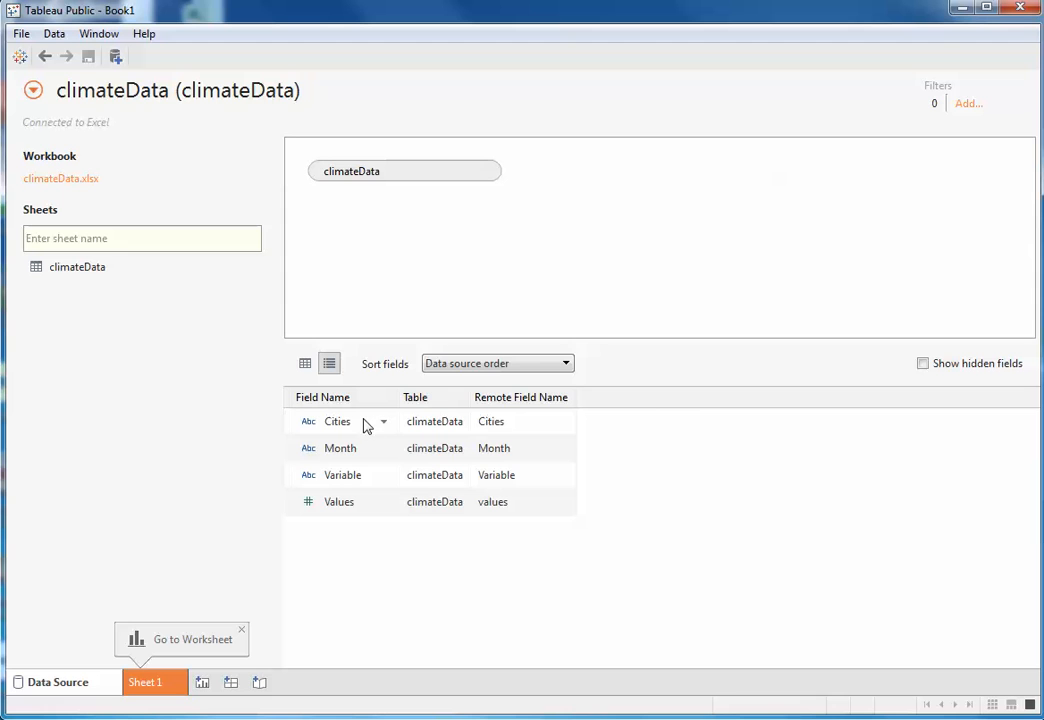
right_click(352, 483)
click(362, 488)
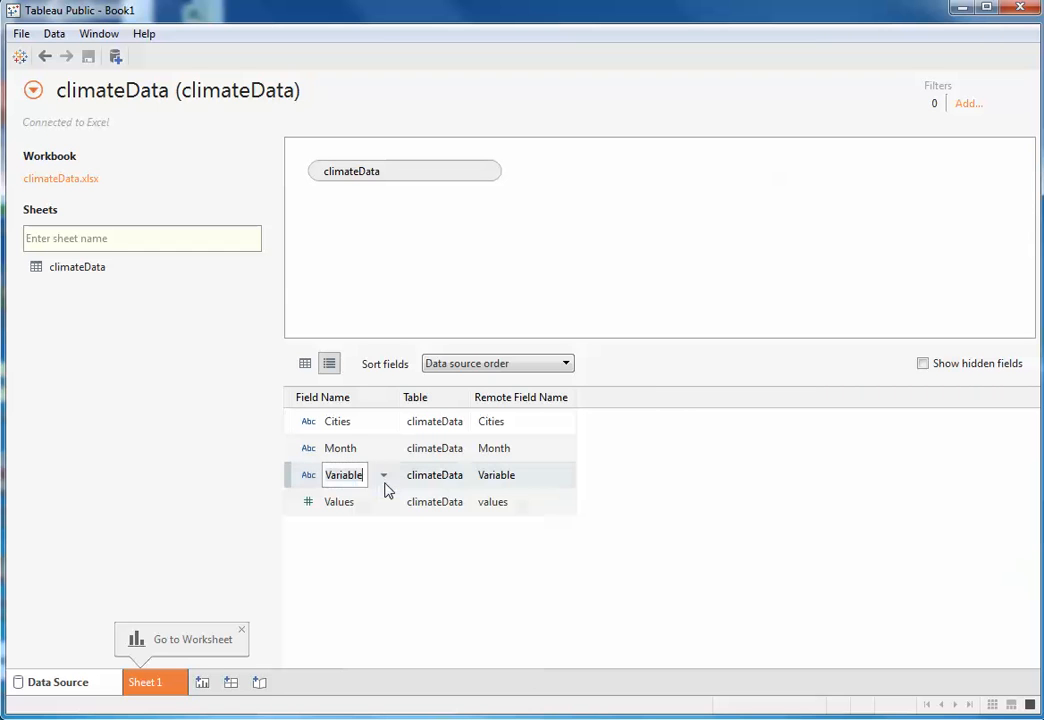
key(BackSpace)
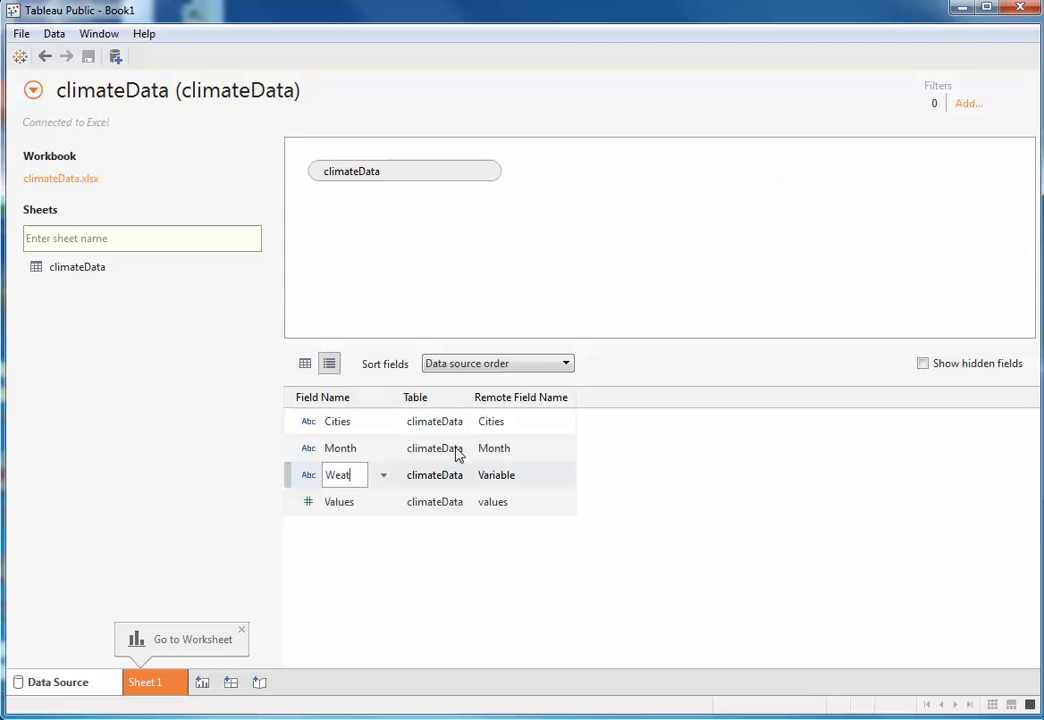
text(Weather)
text( Div)
text(ision)
click(450, 592)
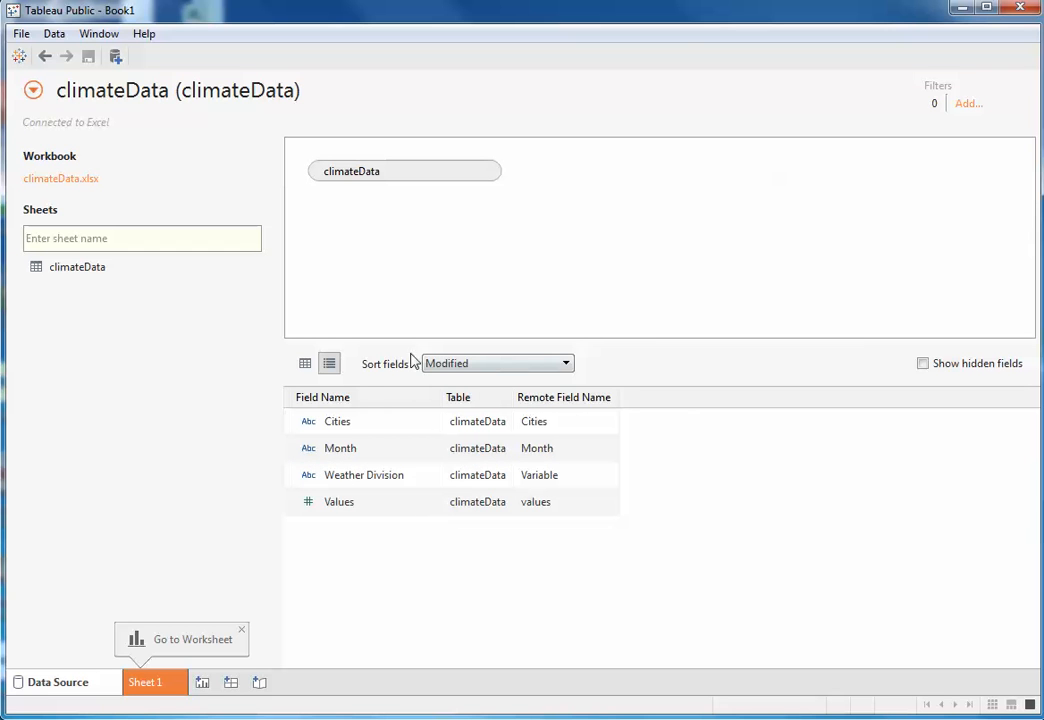
click(305, 365)
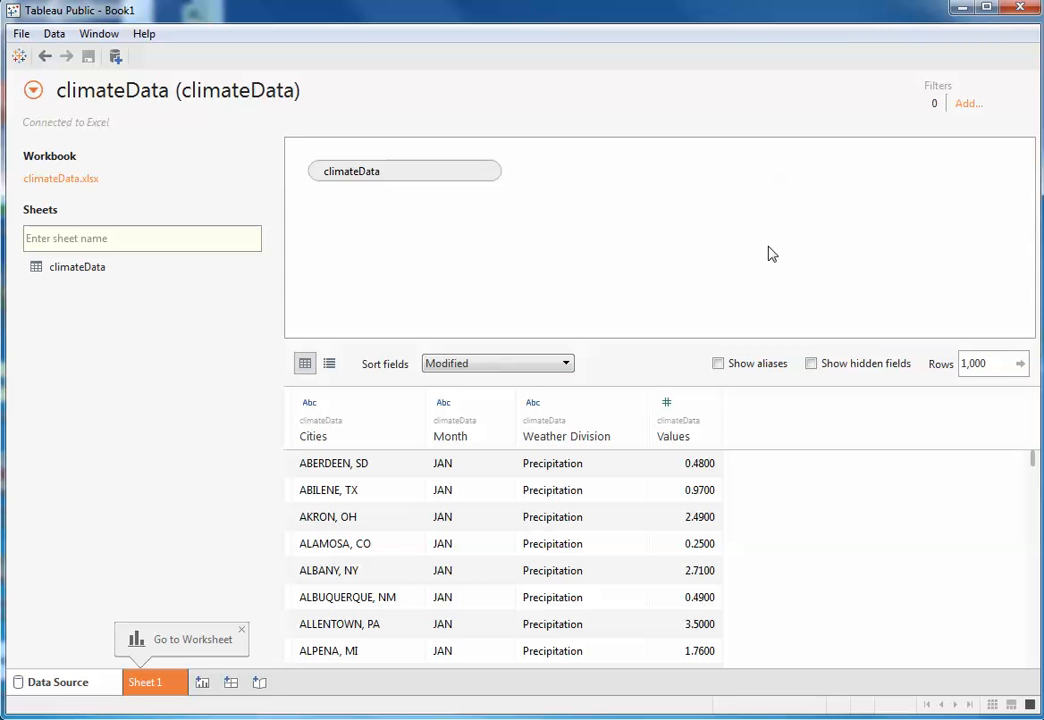
- Edit the aliases of the Weather Division field from the metadata list and set the Precipitation alias to 1
click(330, 365)
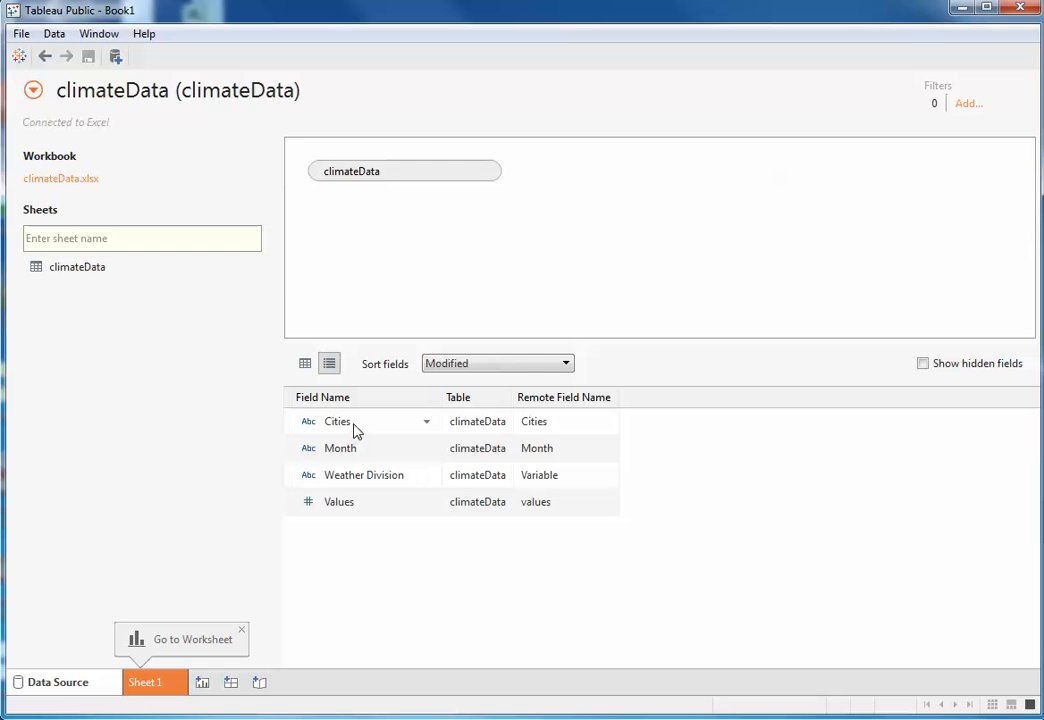
right_click(372, 505)
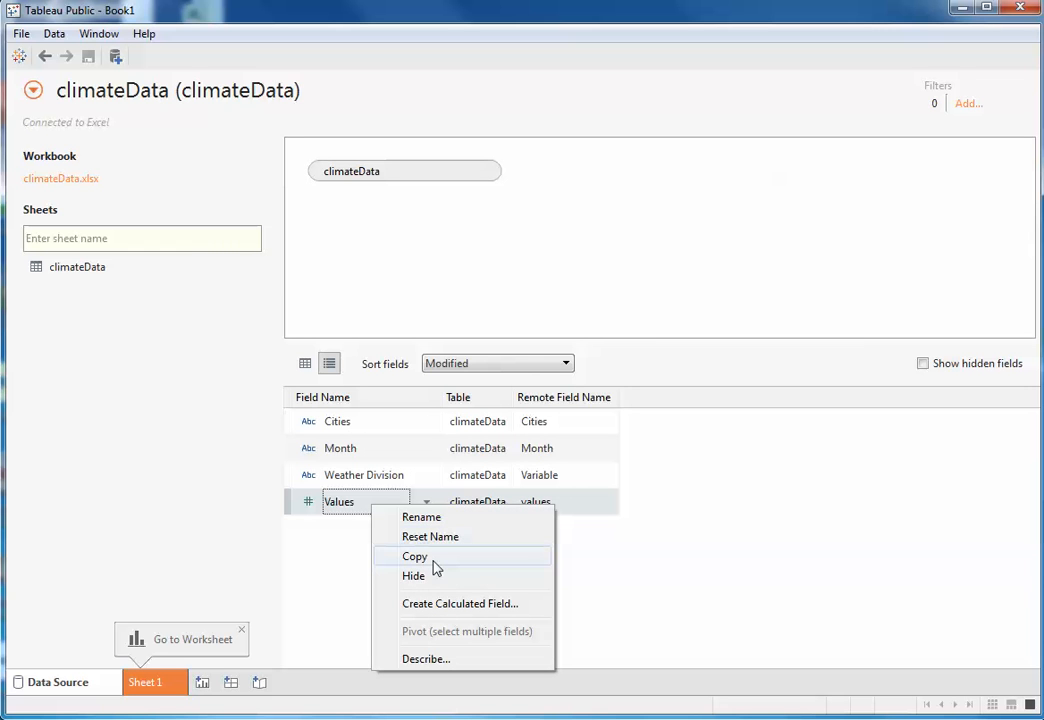
click(725, 534)
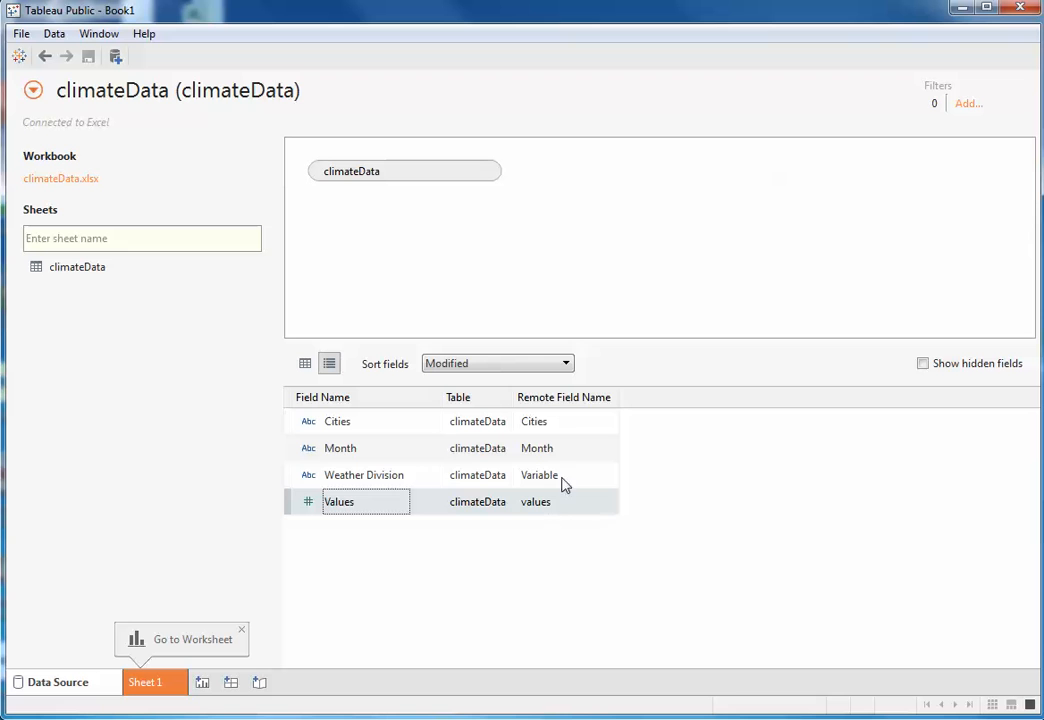
right_click(401, 478)
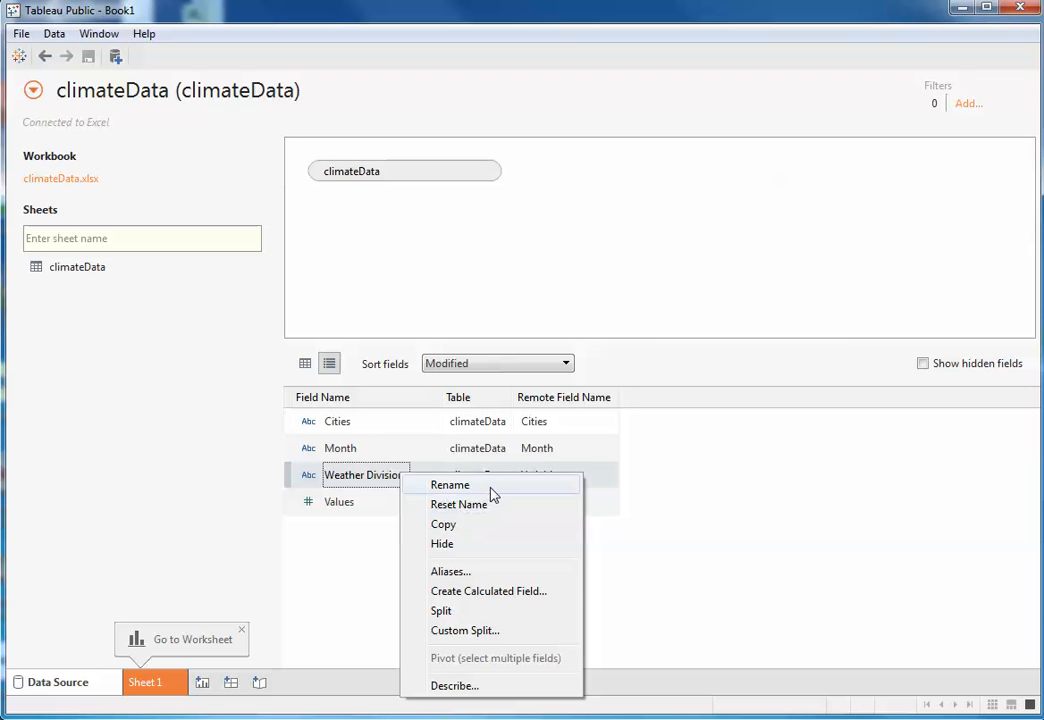
click(474, 574)
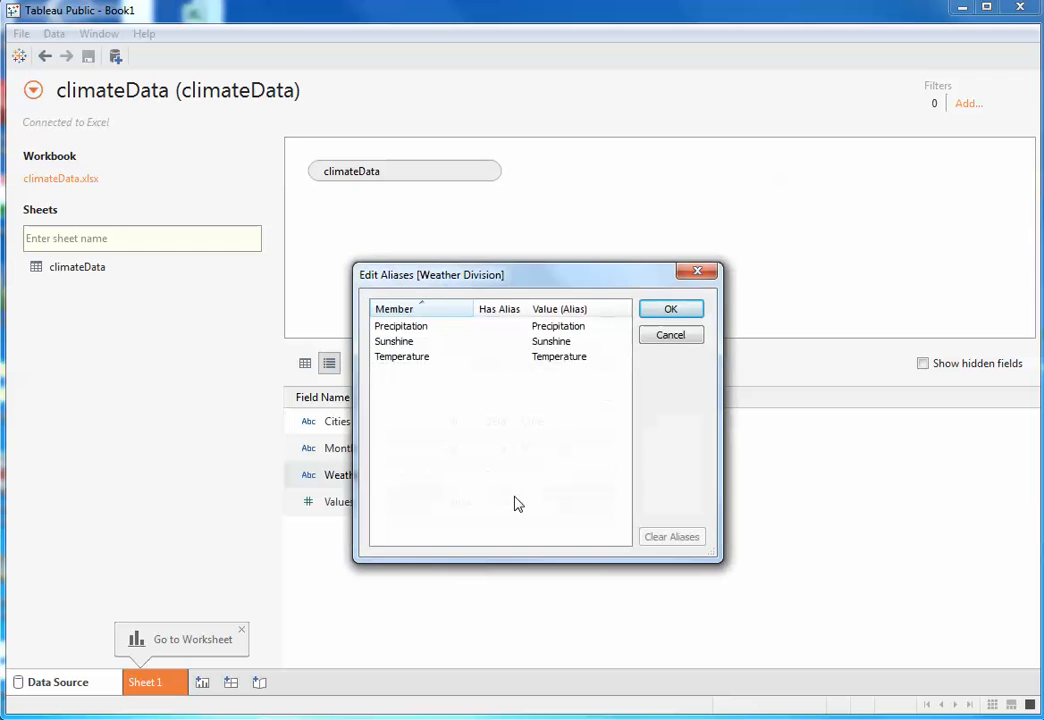
drag(519, 283, 781, 113)
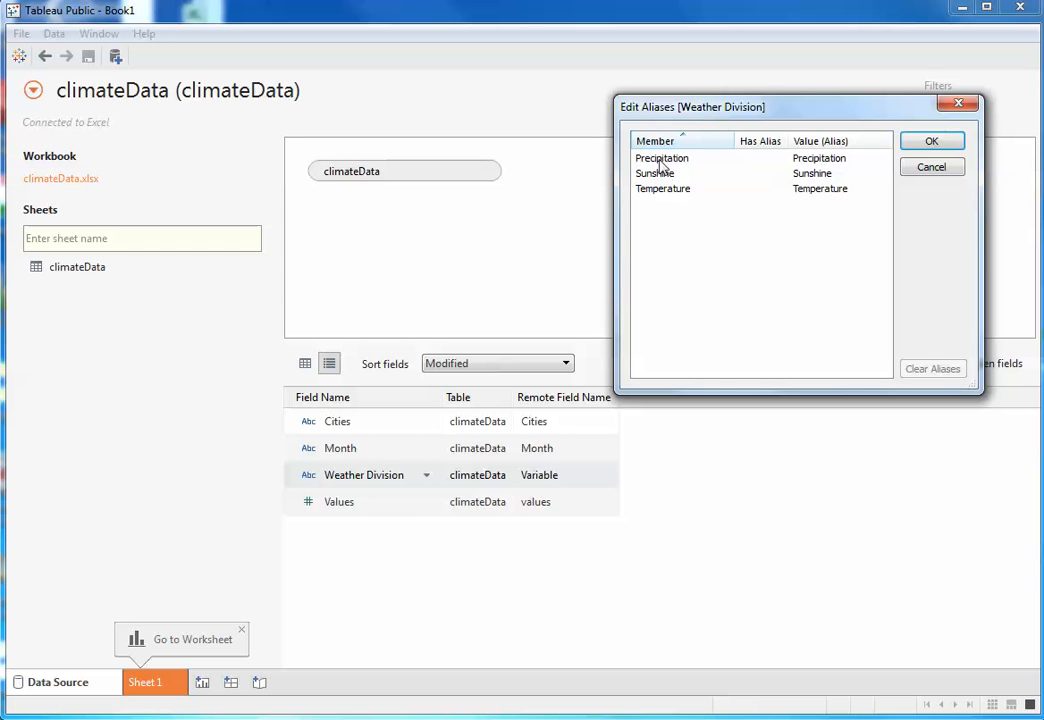
click(818, 158)
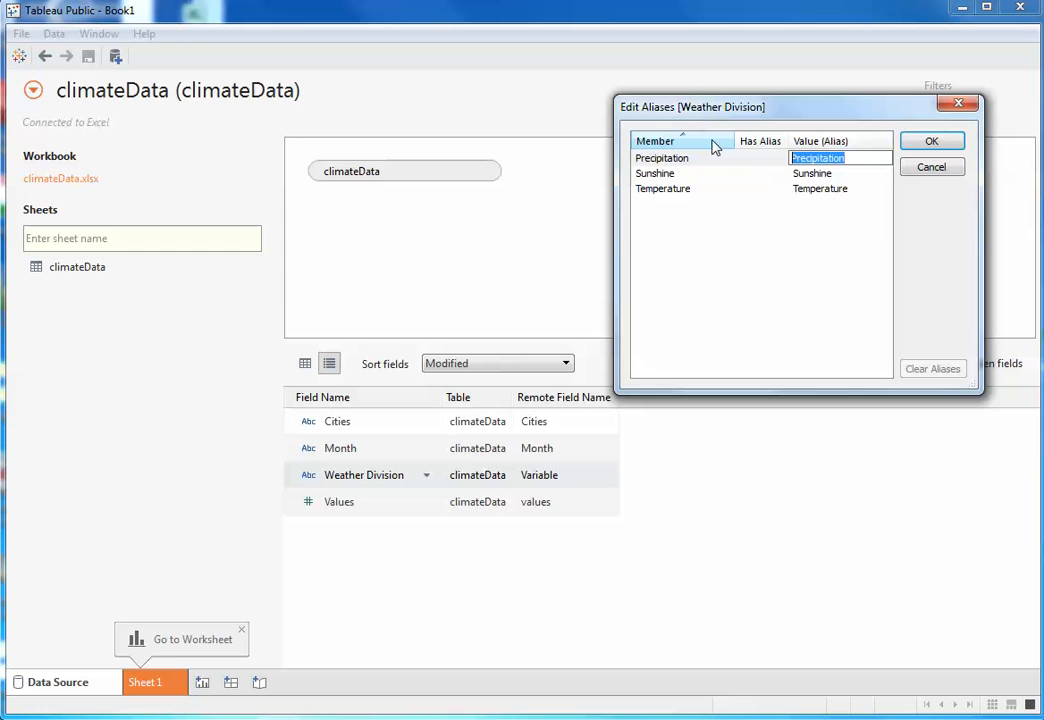
text(1)
click(783, 176)
- Set the Sunshine alias to 2 and the Temperature alias to 3, then apply the aliases
click(844, 173)
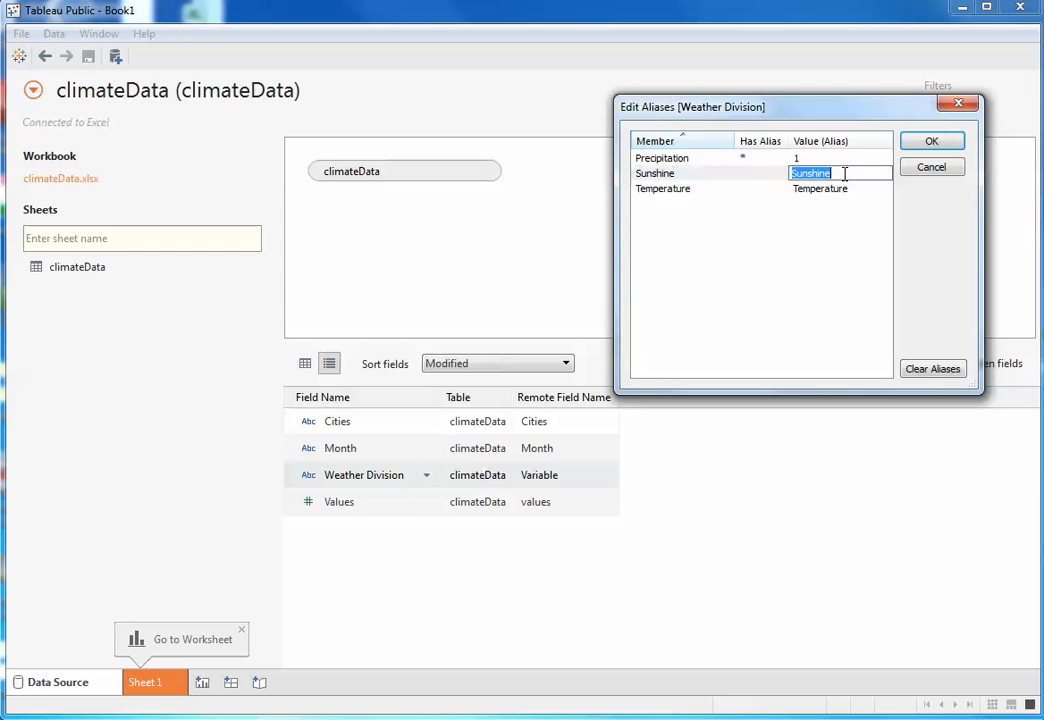
key(Home)
drag(851, 173, 760, 165)
text(2)
click(858, 189)
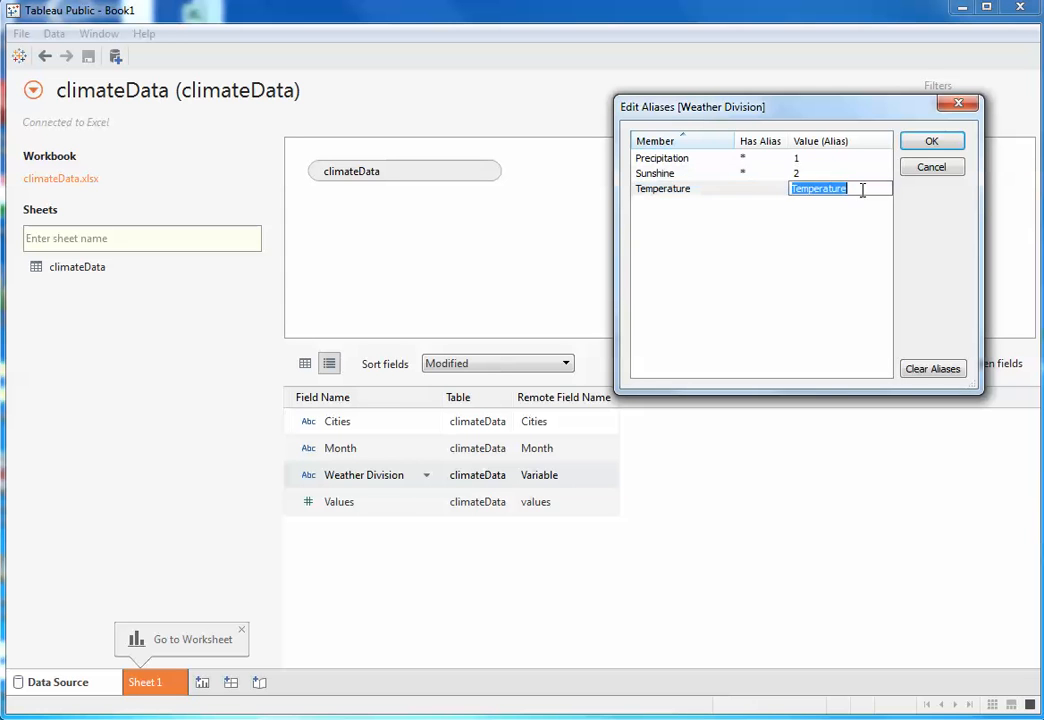
text(3)
click(927, 145)
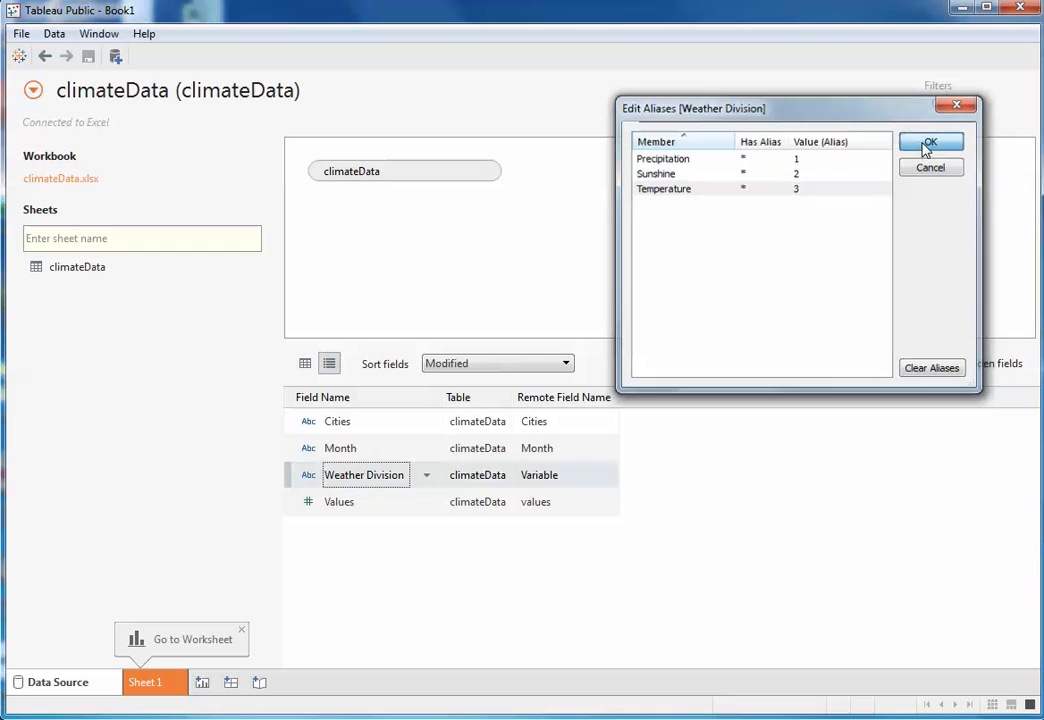
- Examine the aliased Weather Division values down to the end of the data grid and the row limit
click(305, 365)
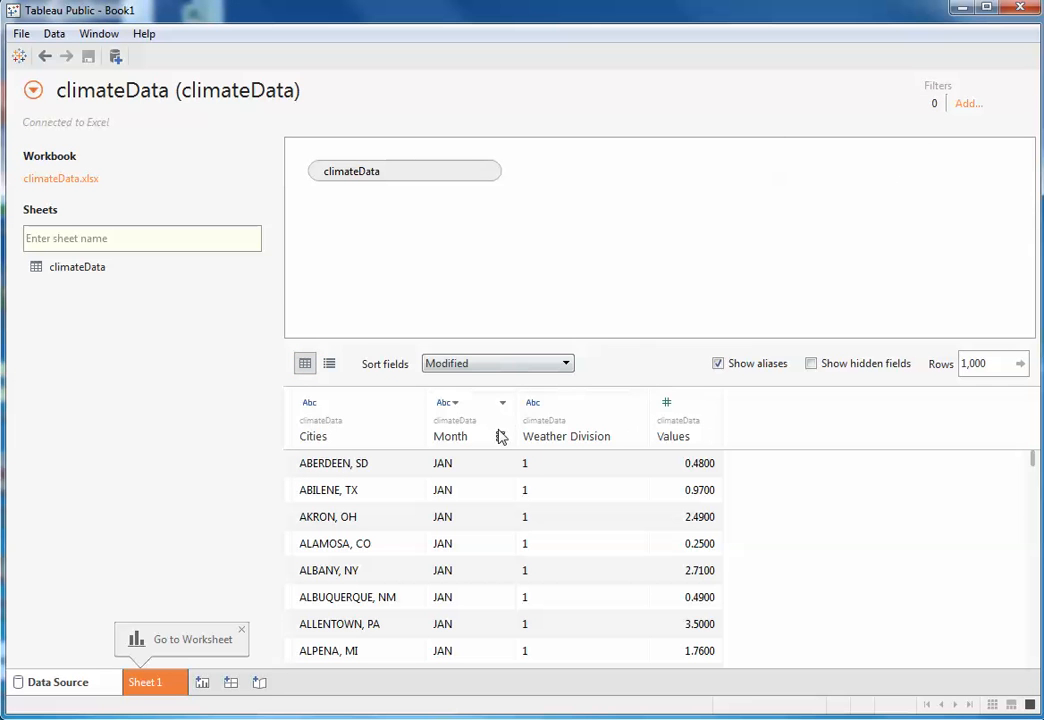
scroll(548, 472, down, 20)
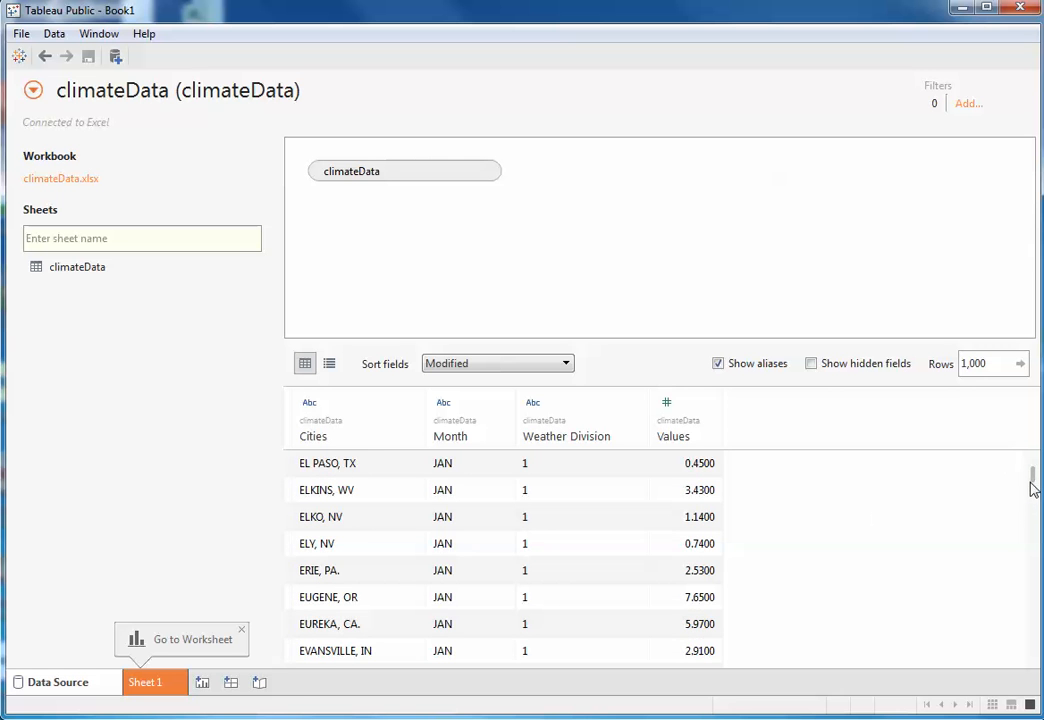
drag(1032, 478, 1030, 688)
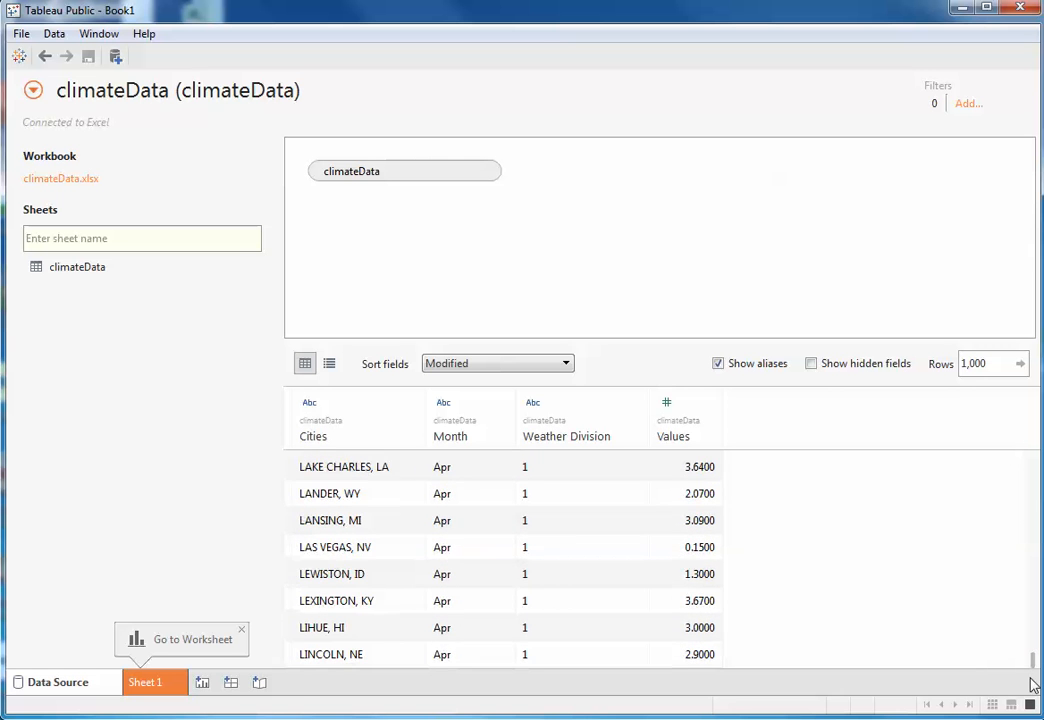
click(986, 365)
drag(993, 365, 818, 357)
- Review the data type choices and field options of the Weather Division column and sort the rows by it
click(545, 405)
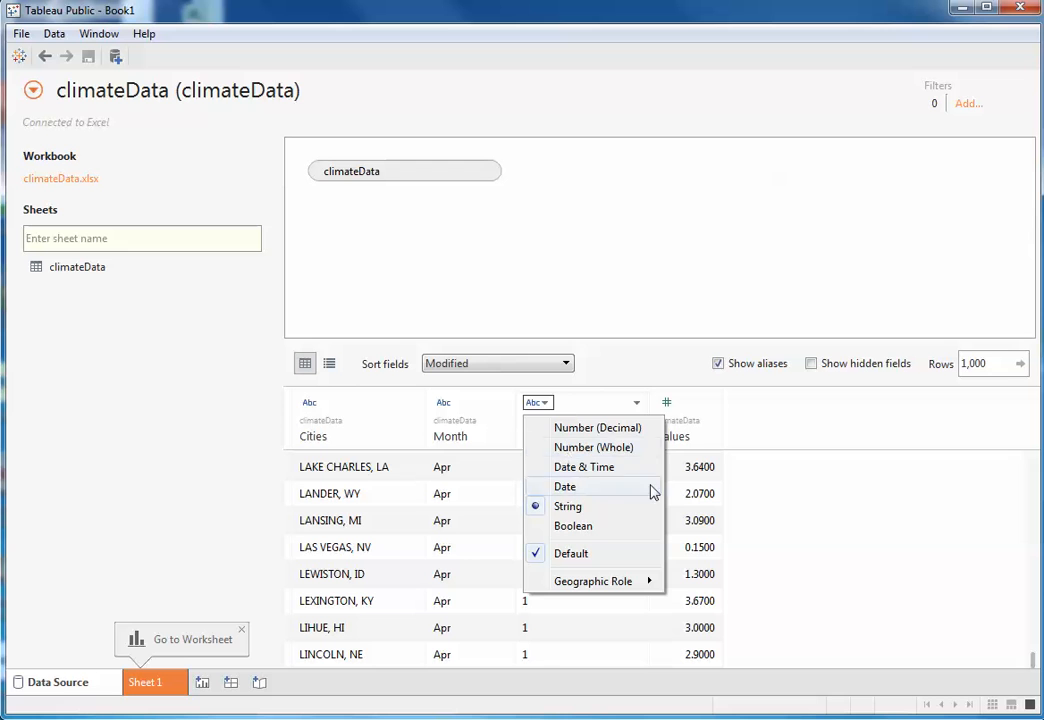
click(638, 408)
click(636, 404)
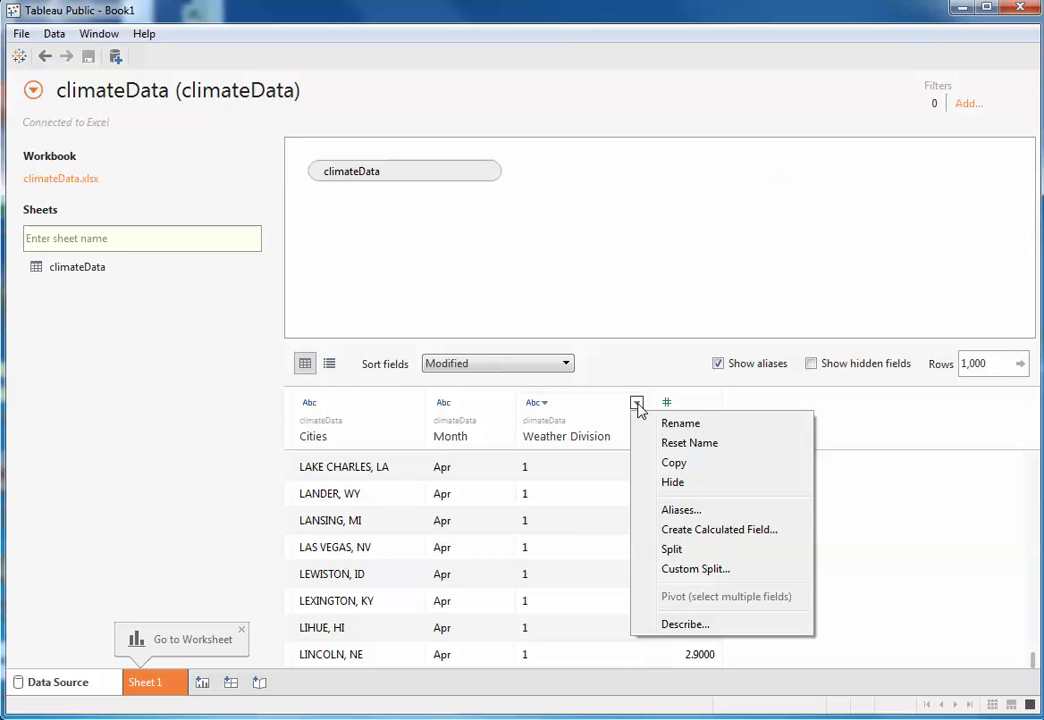
click(536, 403)
click(535, 404)
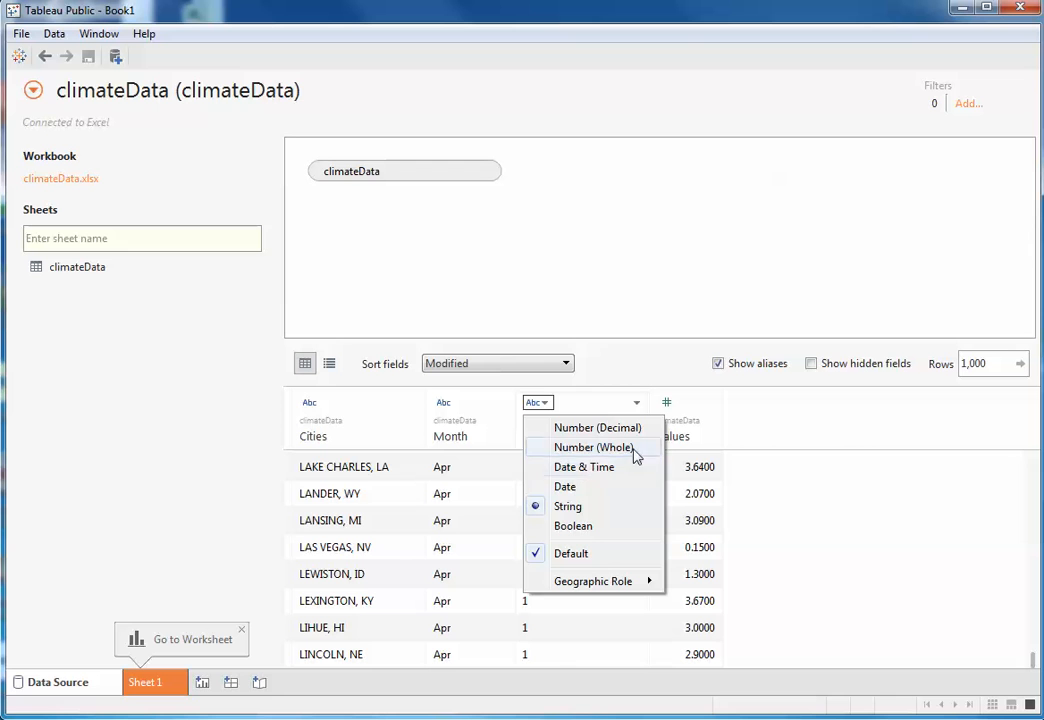
click(582, 402)
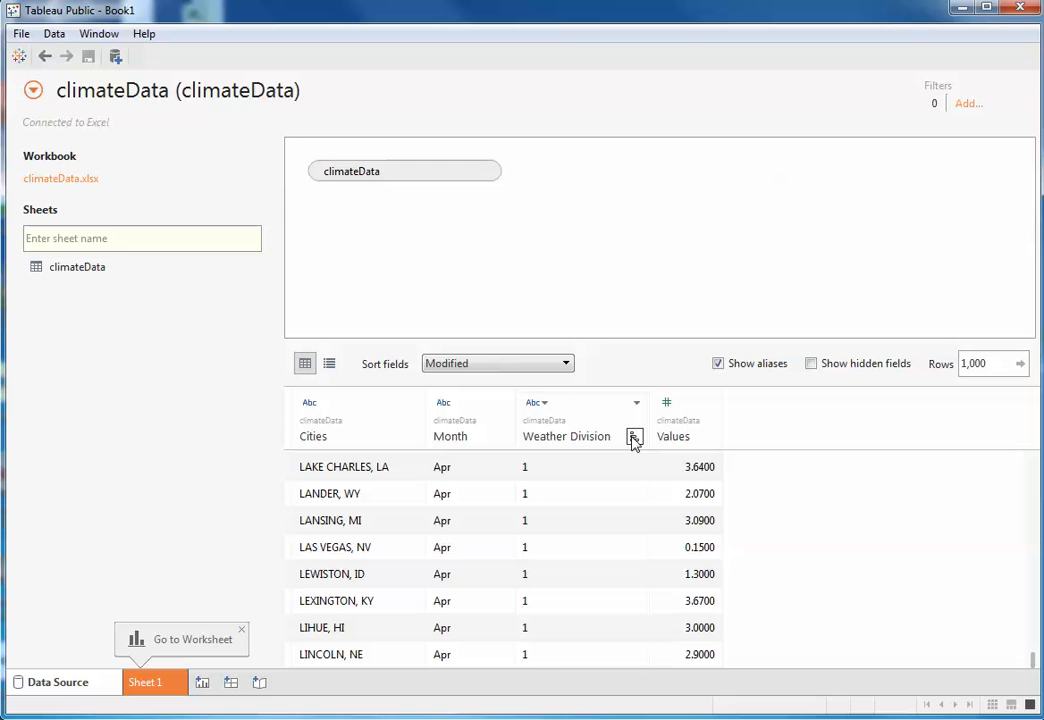
click(636, 402)
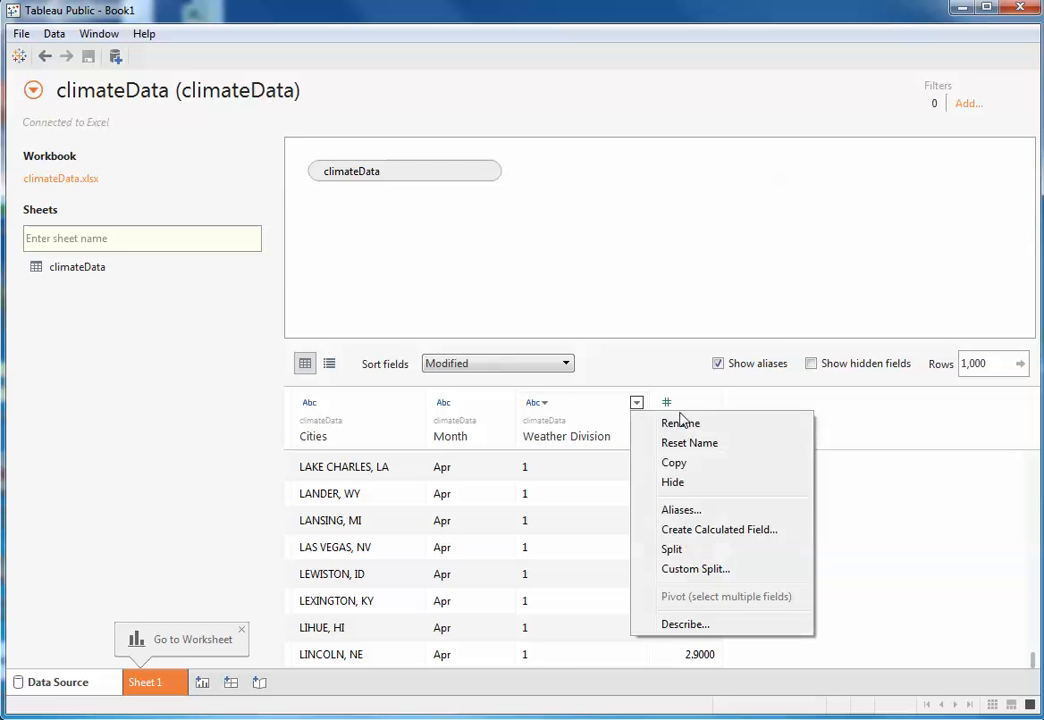
- Set the number of previewed rows to 5,000 and compare the metadata list with the data grid
click(1003, 365)
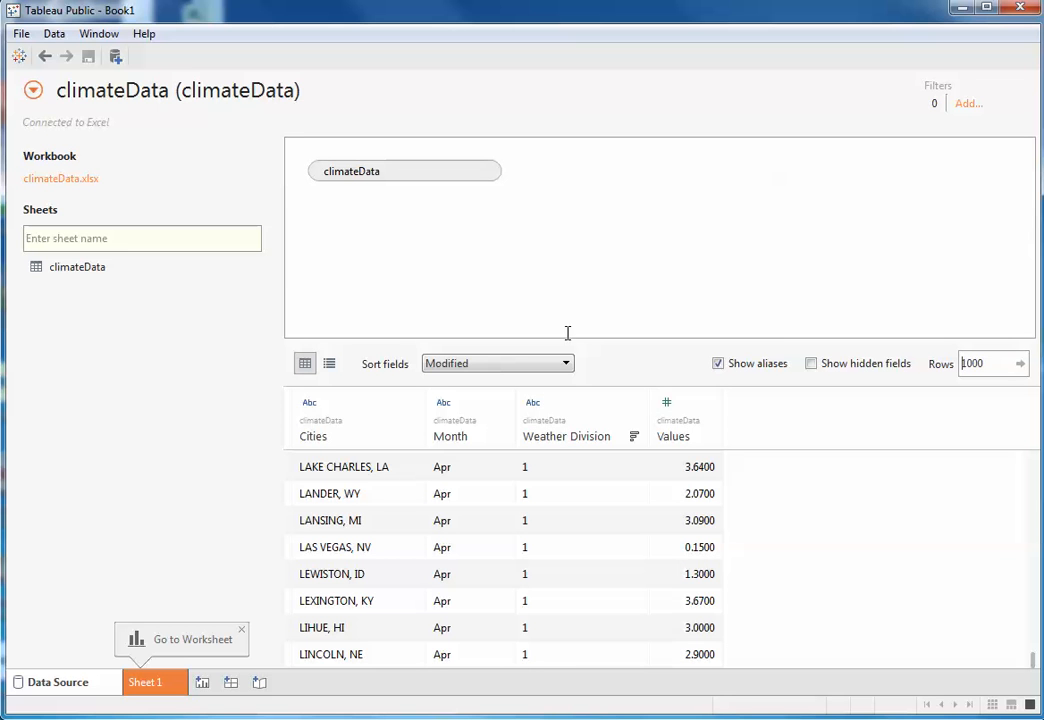
drag(1004, 362, 811, 367)
text(5,)
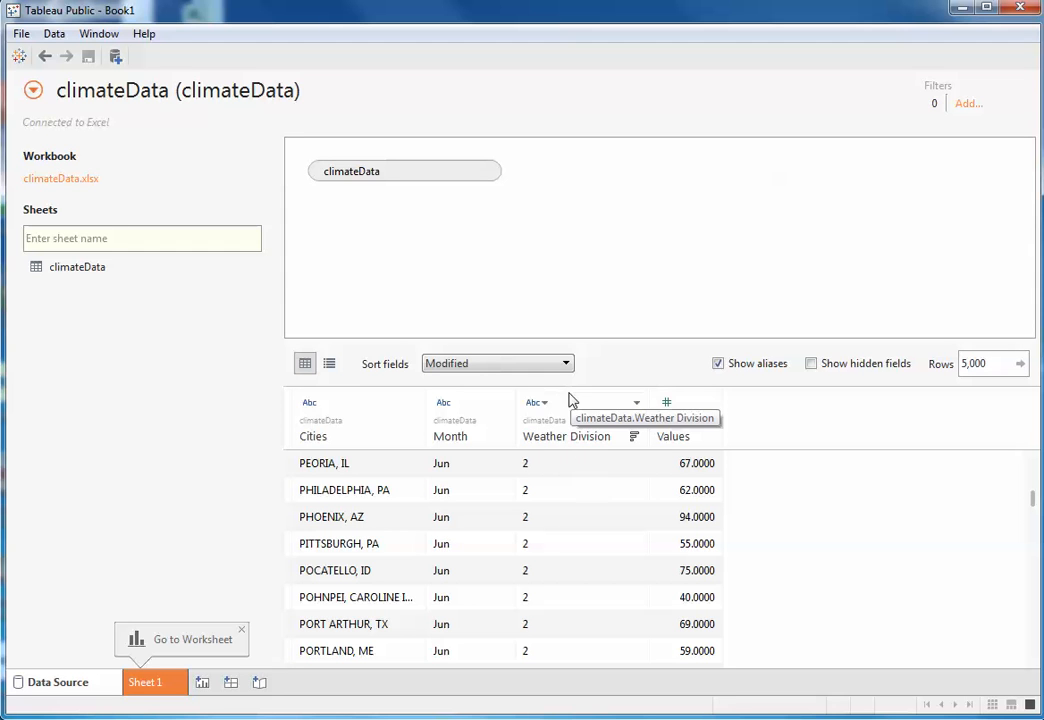
click(329, 366)
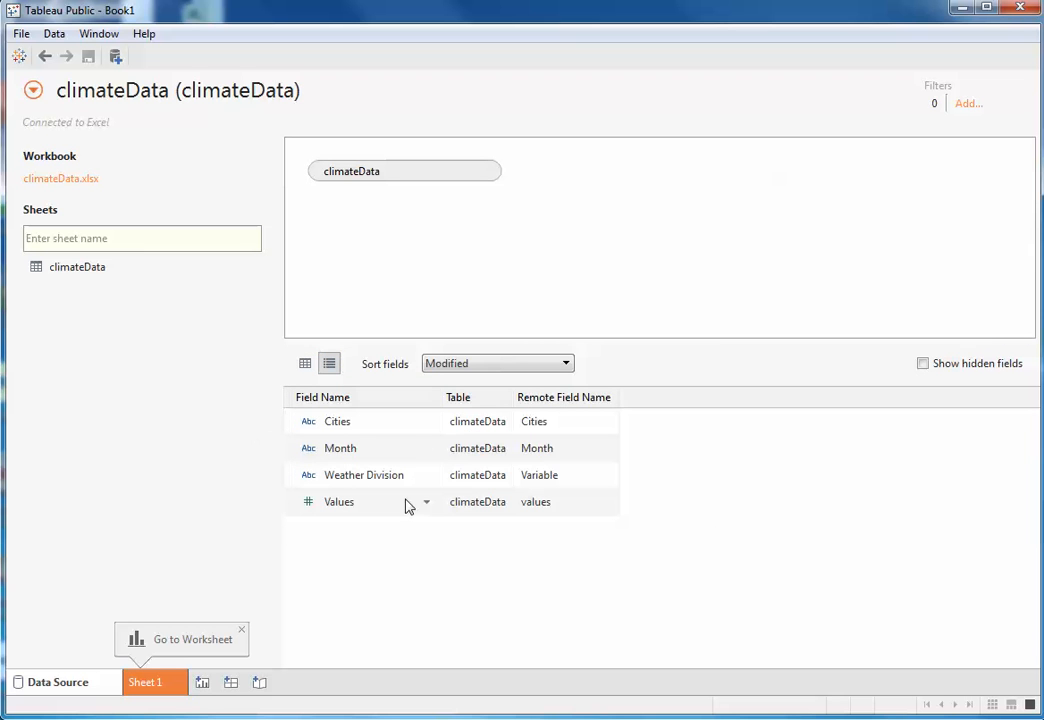
click(305, 366)
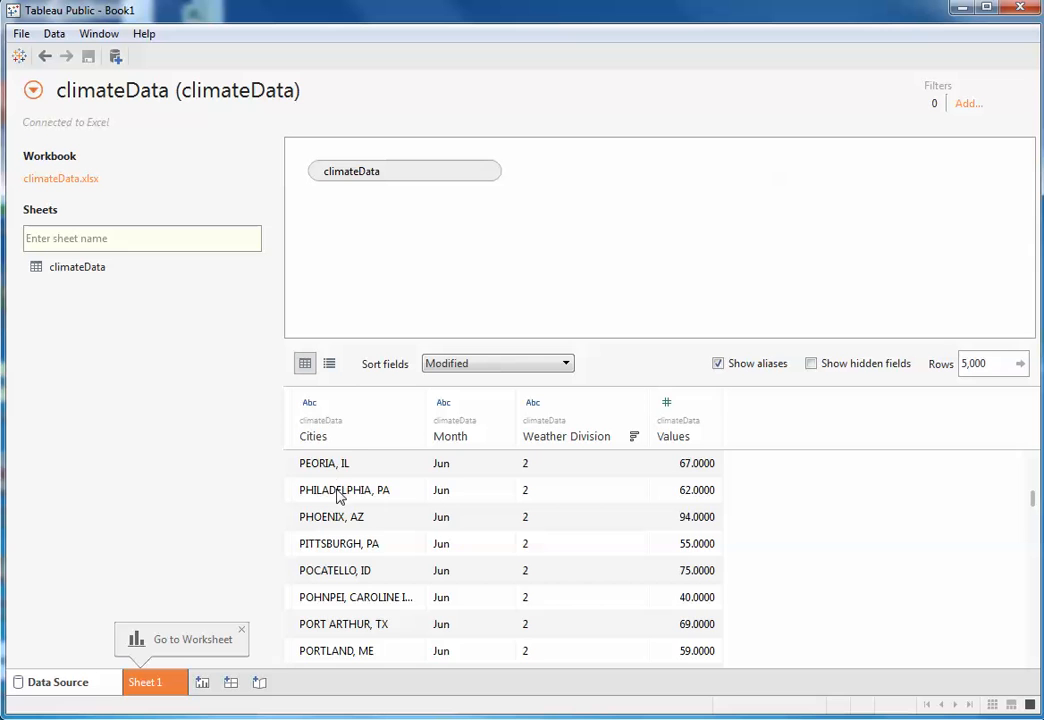
- Widen the Cities column in the data grid to fit the full city names and switch to the metadata list
scroll(340, 497, up, 7)
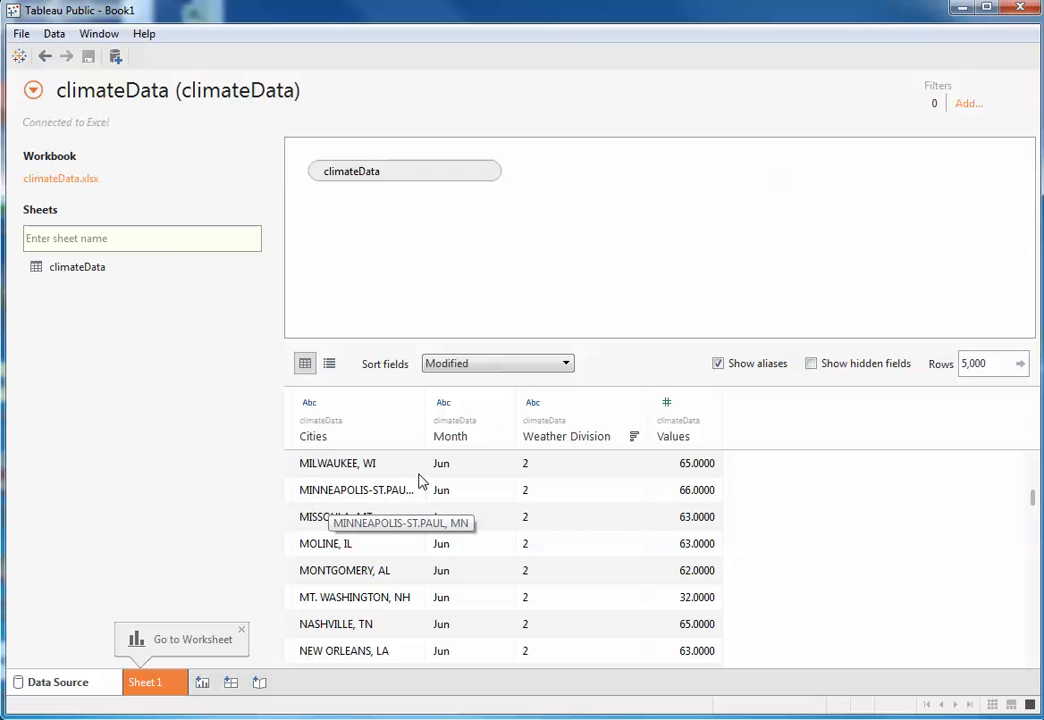
drag(428, 405, 486, 405)
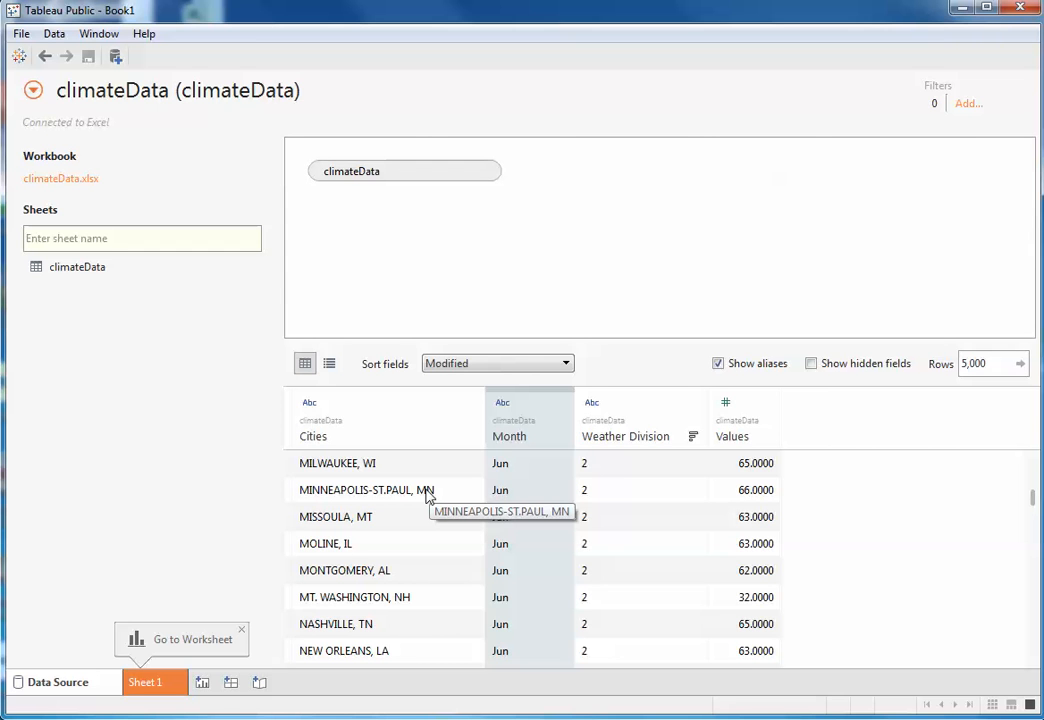
click(329, 363)
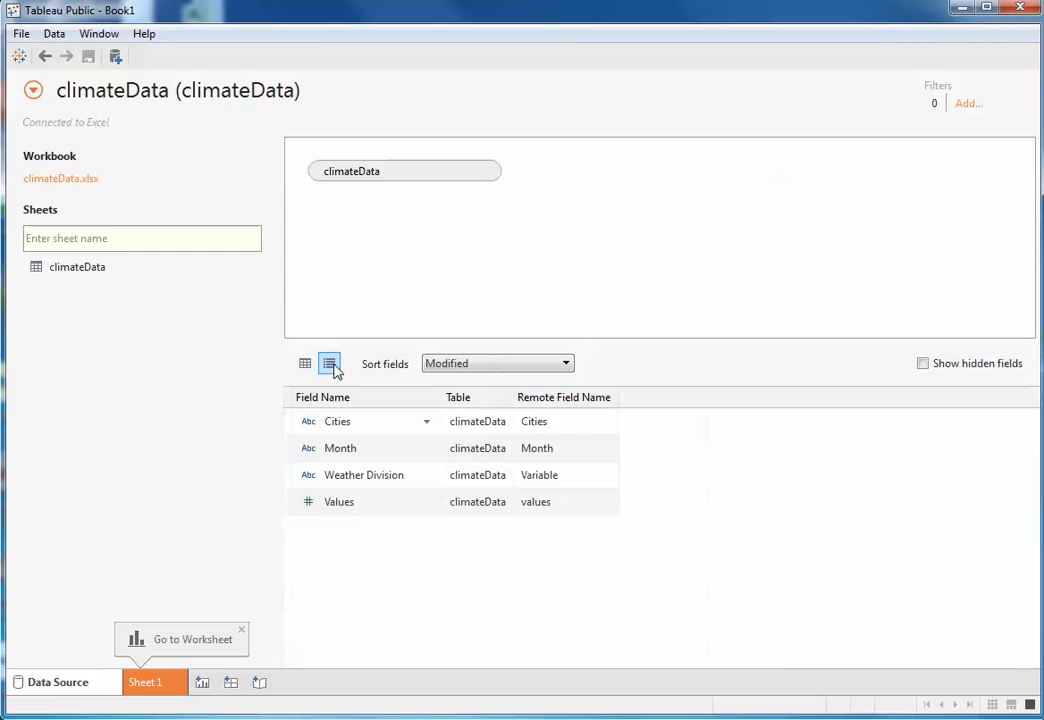
- Try the automatic split on the Cities field and delete both split fields it produces
right_click(360, 426)
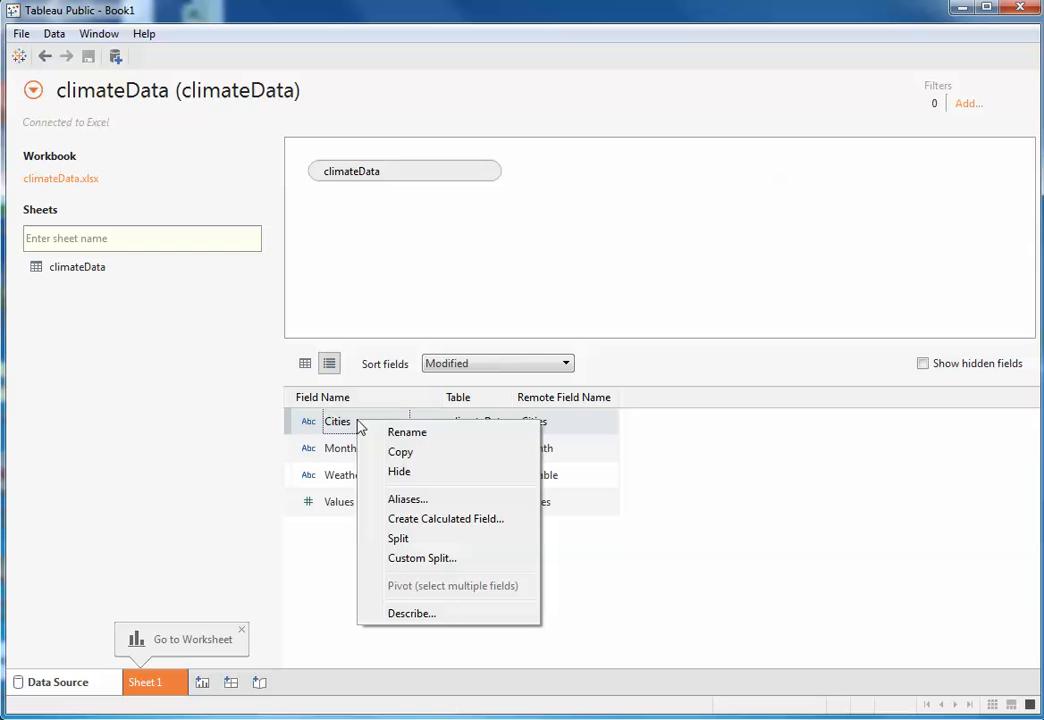
click(442, 546)
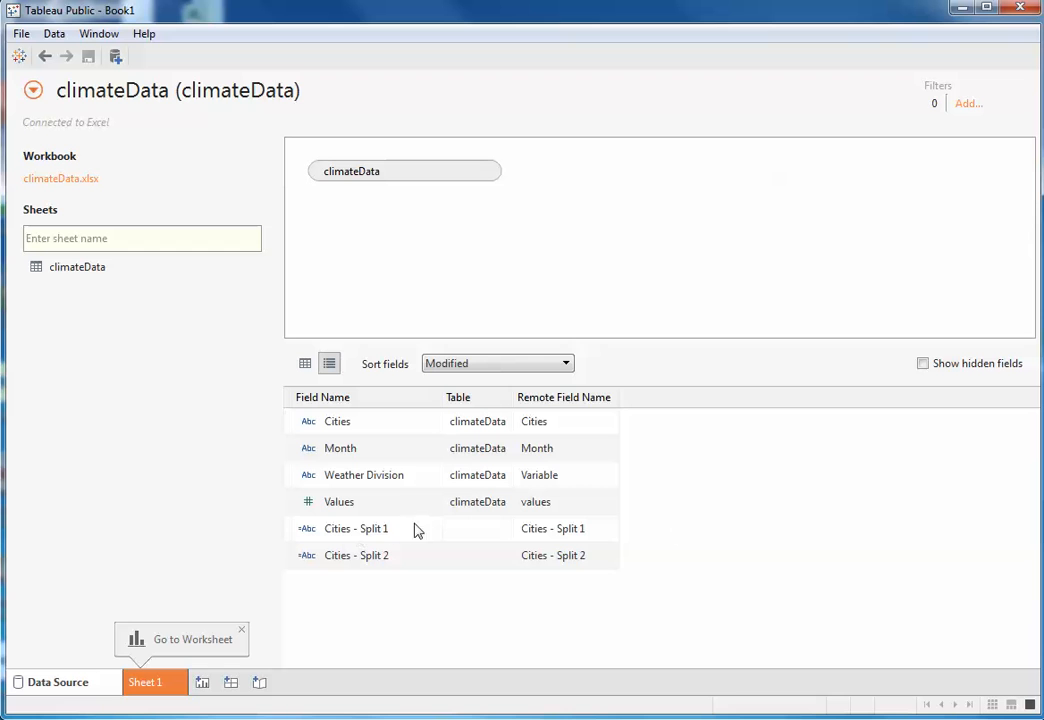
right_click(354, 532)
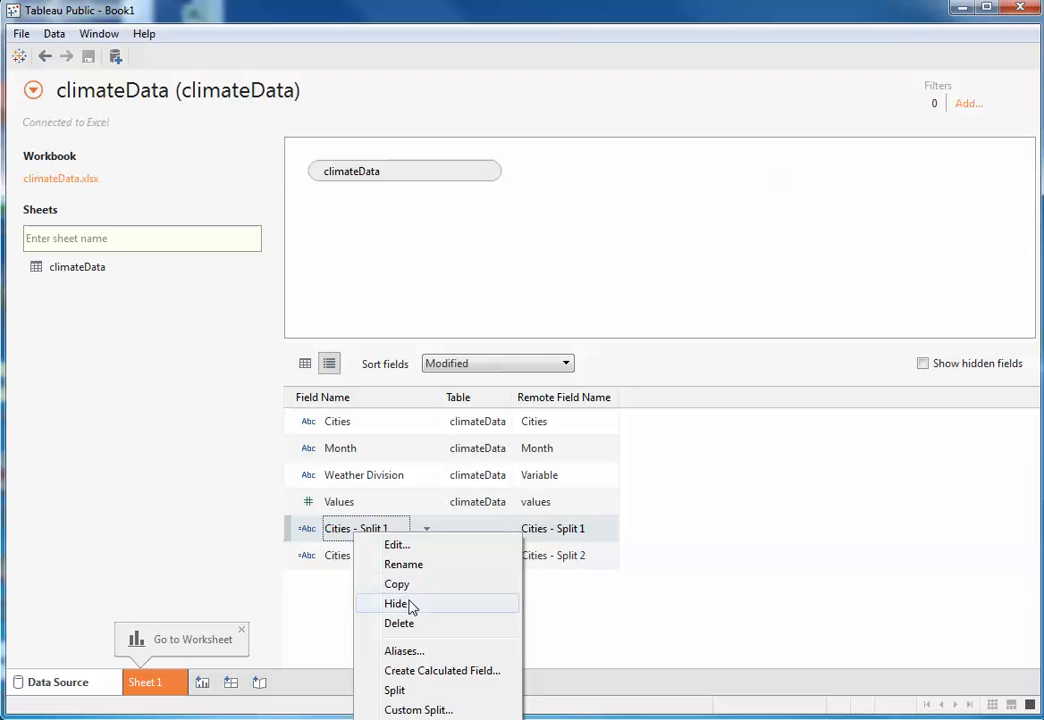
click(409, 624)
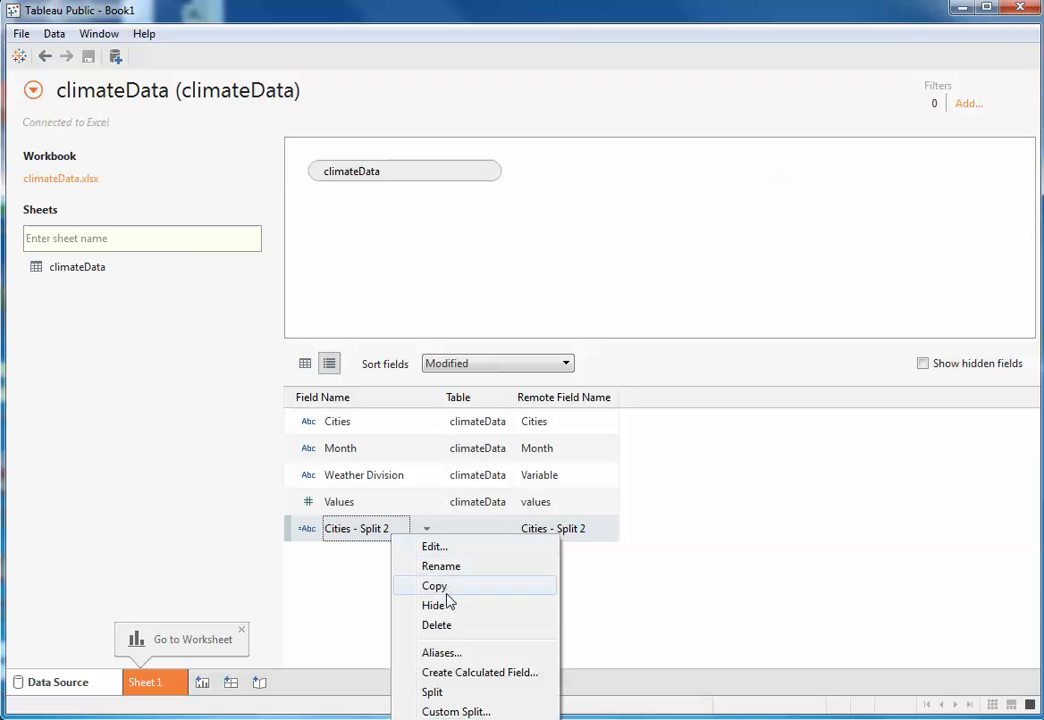
click(448, 625)
- Apply a custom split to the Cities field with a comma as separator, splitting off the last 1 column
right_click(365, 427)
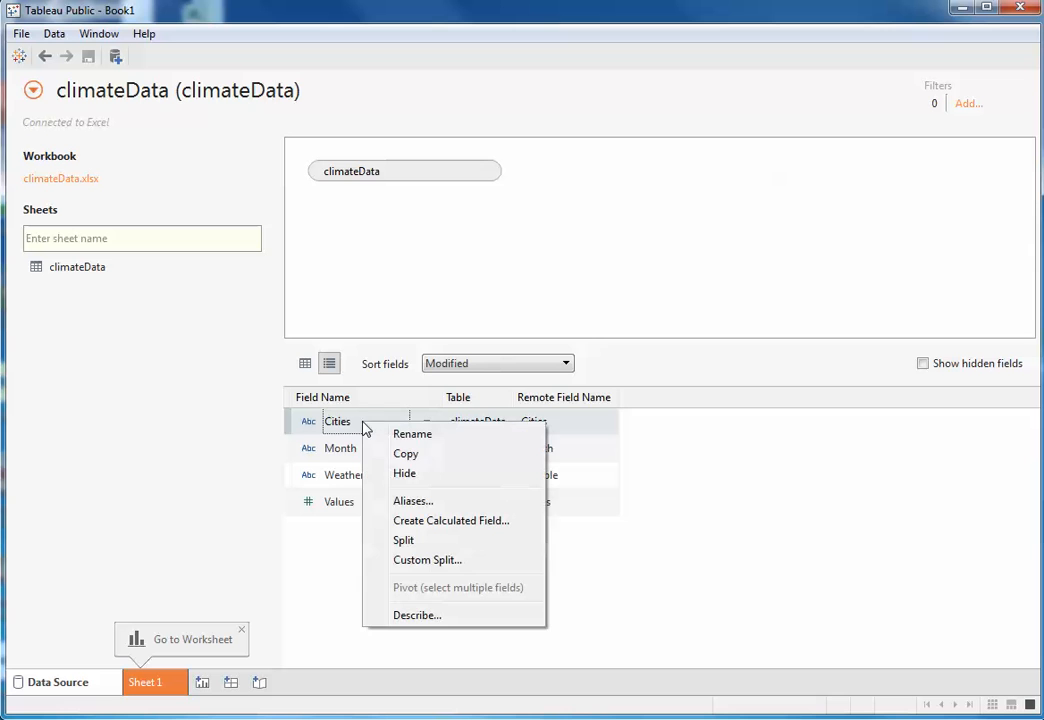
click(420, 561)
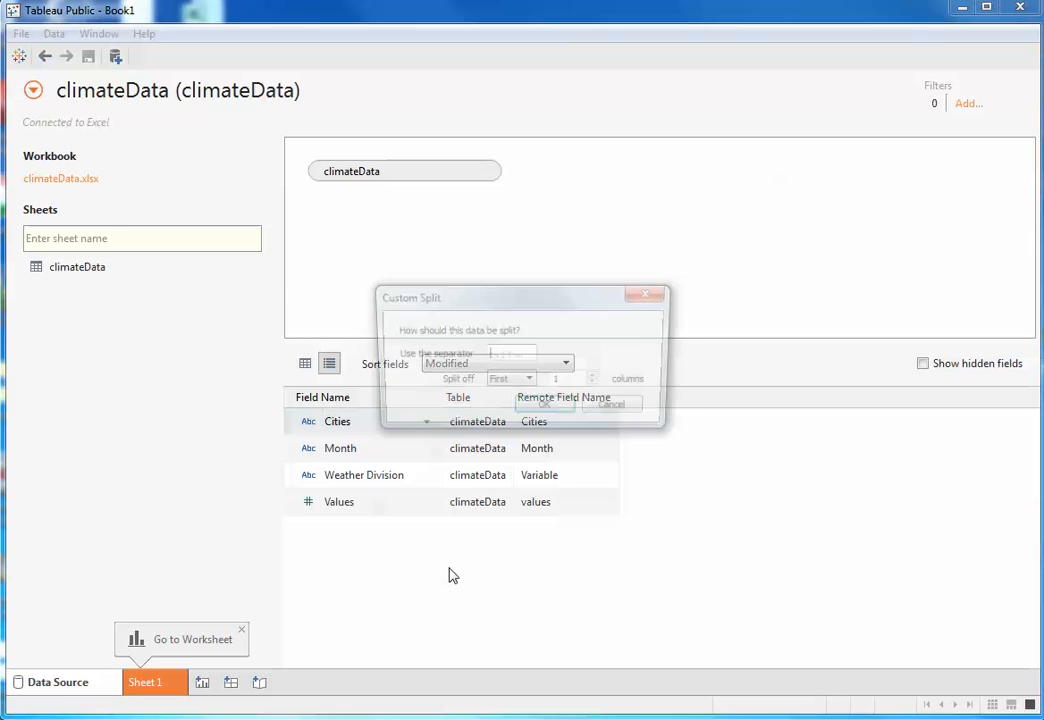
drag(504, 302, 531, 190)
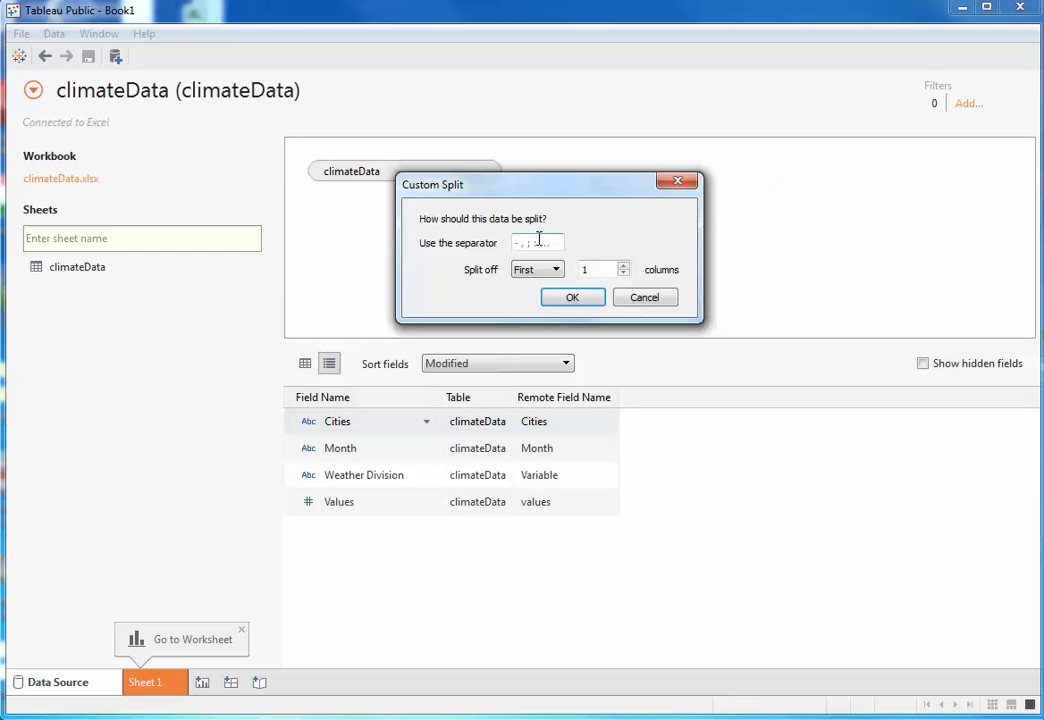
text(,)
click(535, 270)
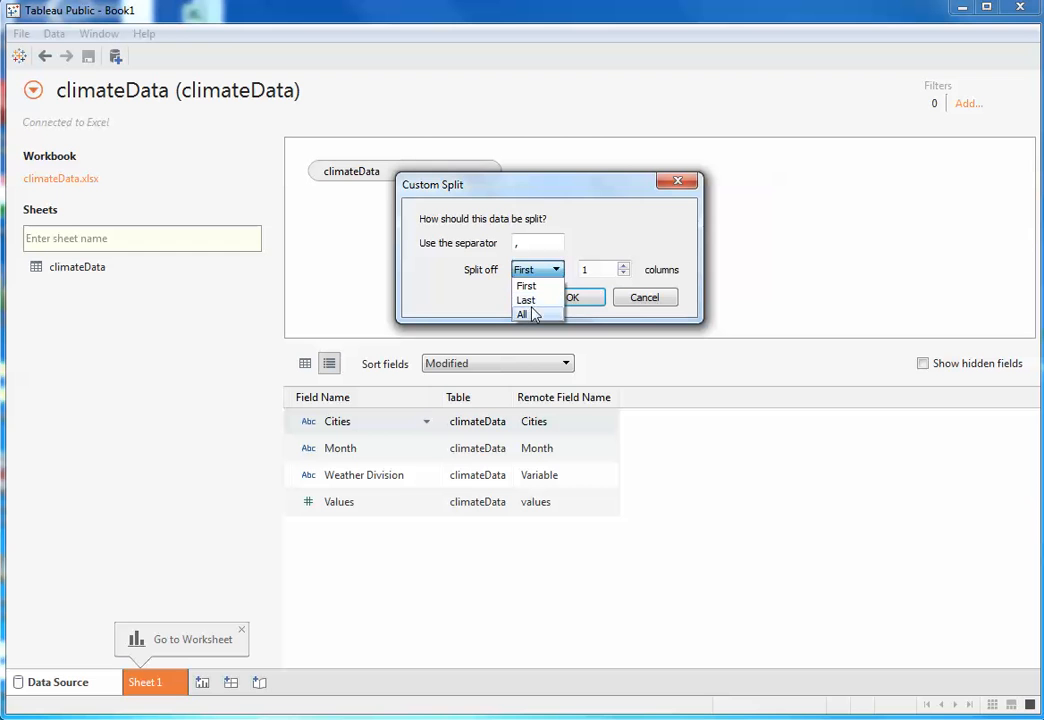
click(527, 300)
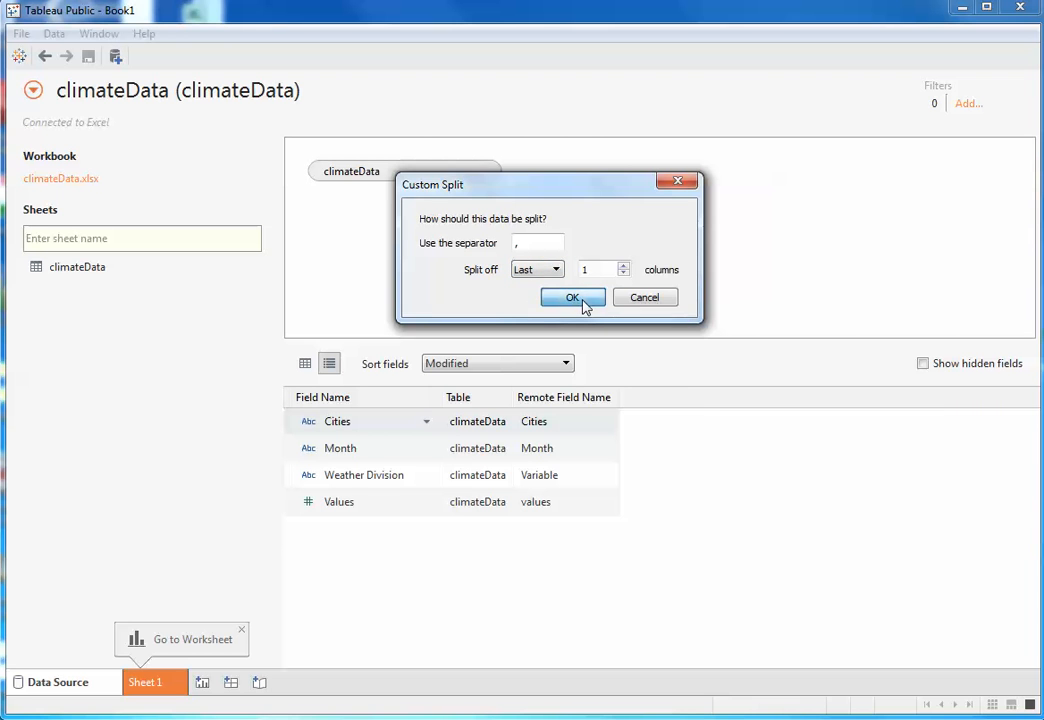
click(585, 302)
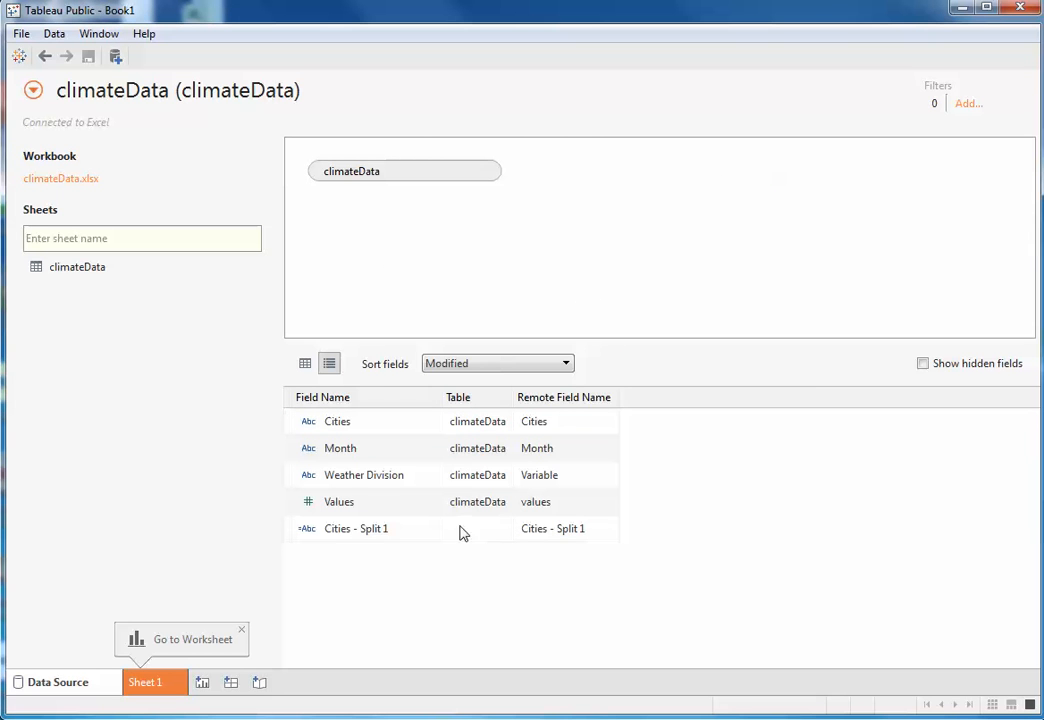
- Rename the new column split from Cities as Short Codes in the data grid
click(306, 364)
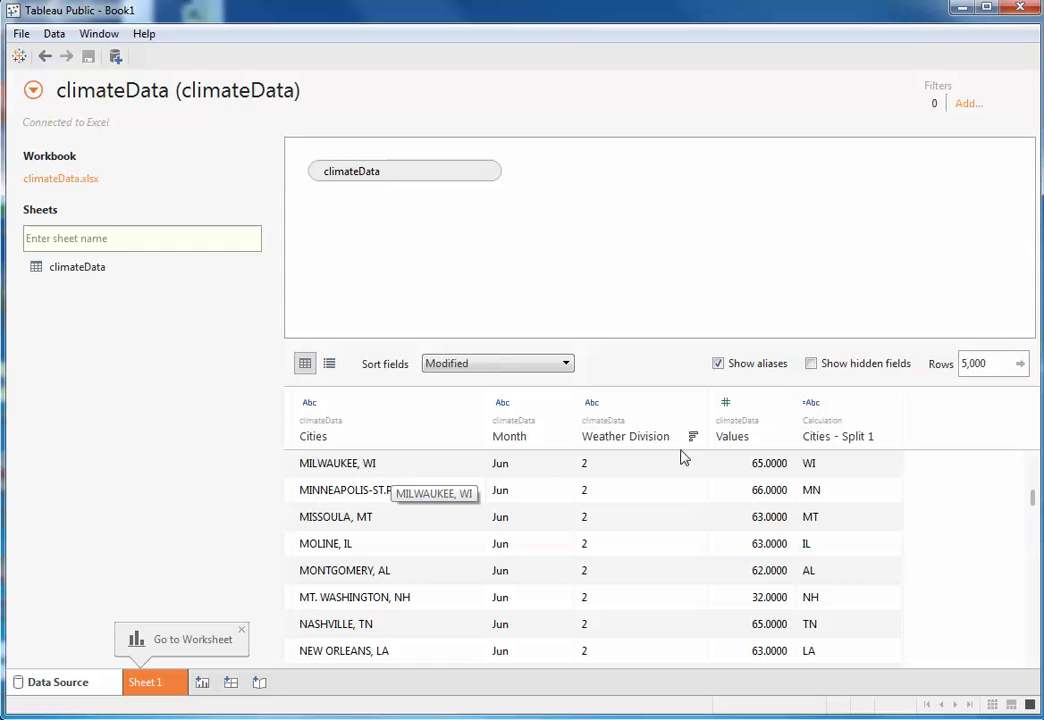
click(848, 437)
double_click(875, 437)
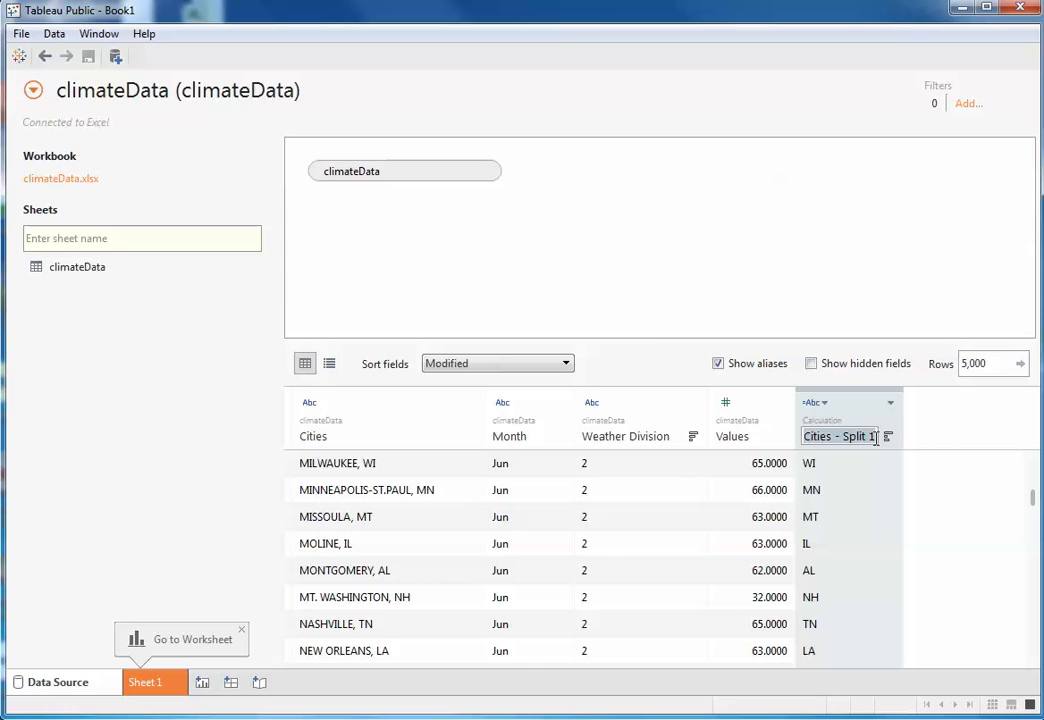
key(BackSpace)
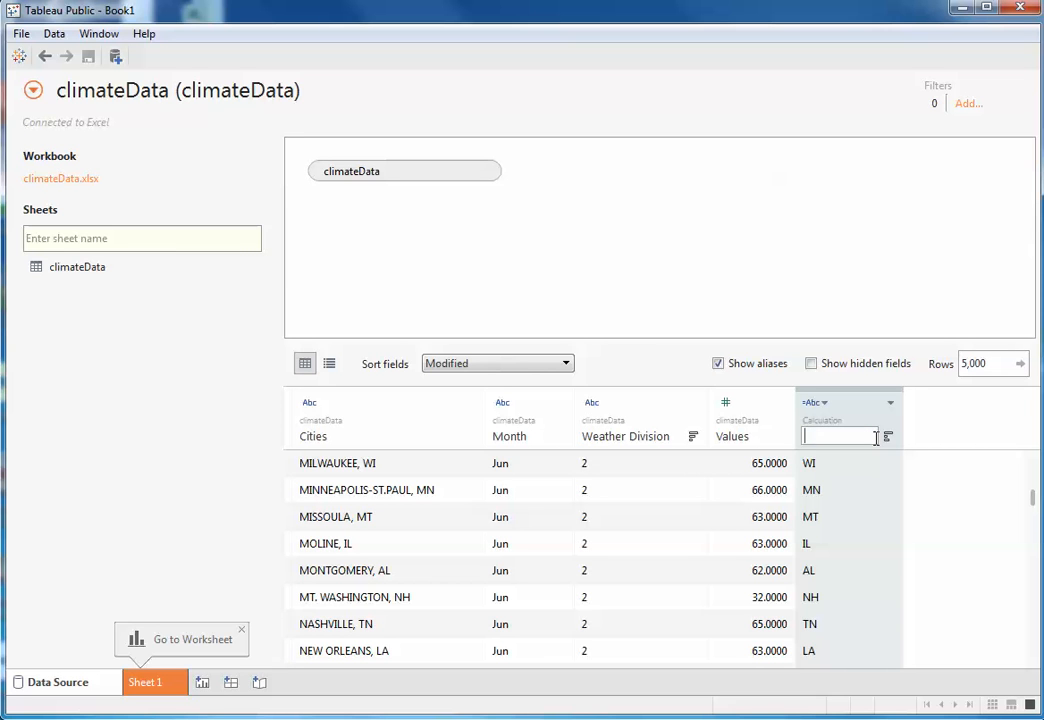
text(Short Codes)
key(Return)
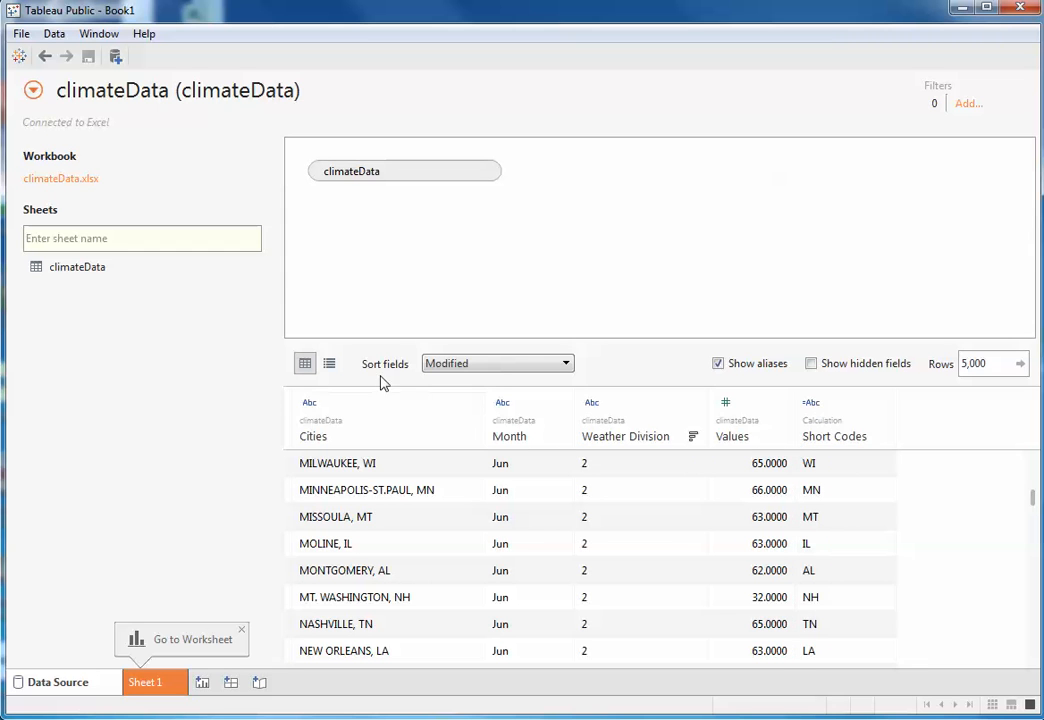
- Open the field options of Cities in the metadata list
click(330, 365)
right_click(357, 424)
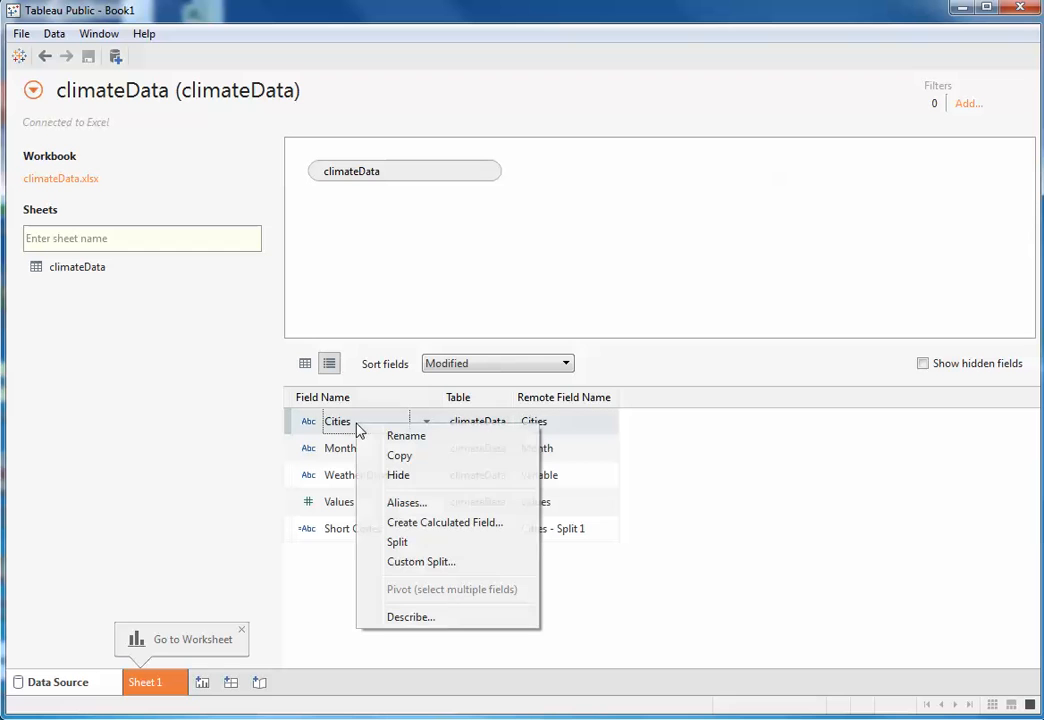